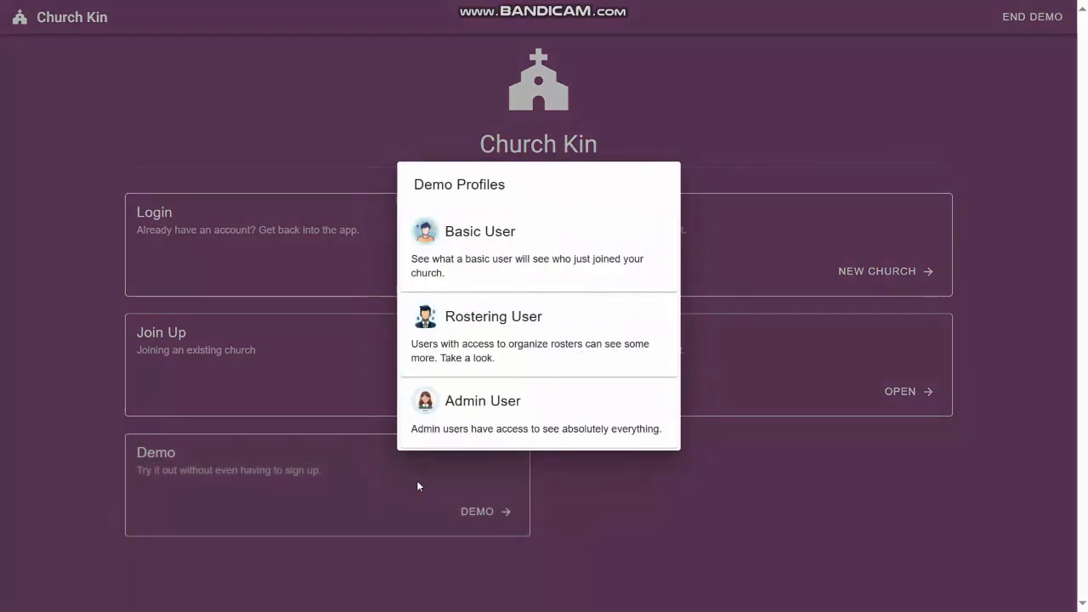
# Step: Enter the demo with the Admin User profile and open the Repeatable Events list
pyautogui.click(523, 412)
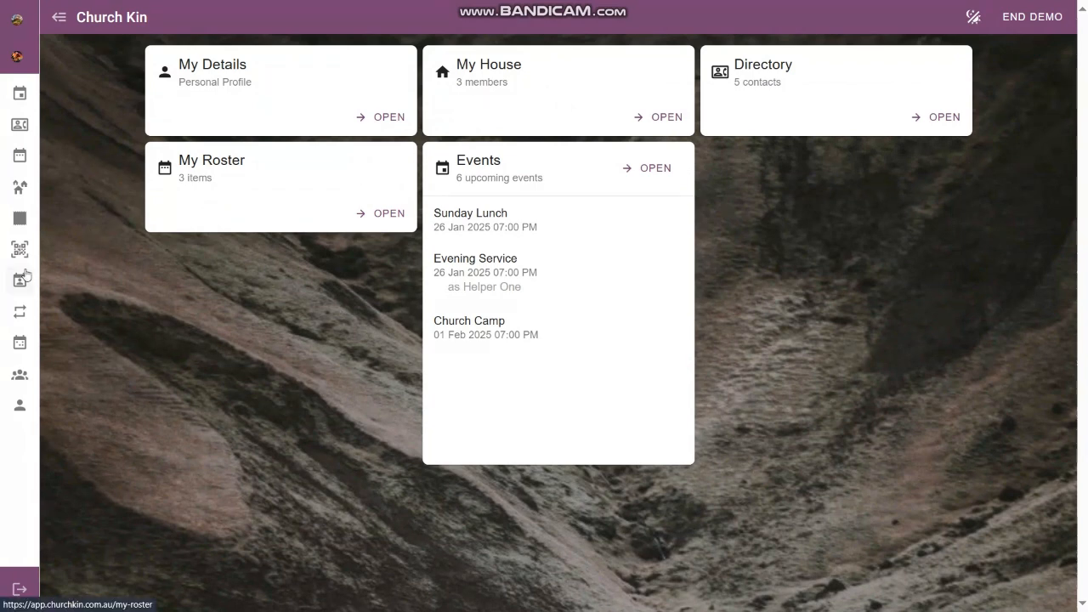
pyautogui.moveTo(24, 275)
pyautogui.click(154, 23)
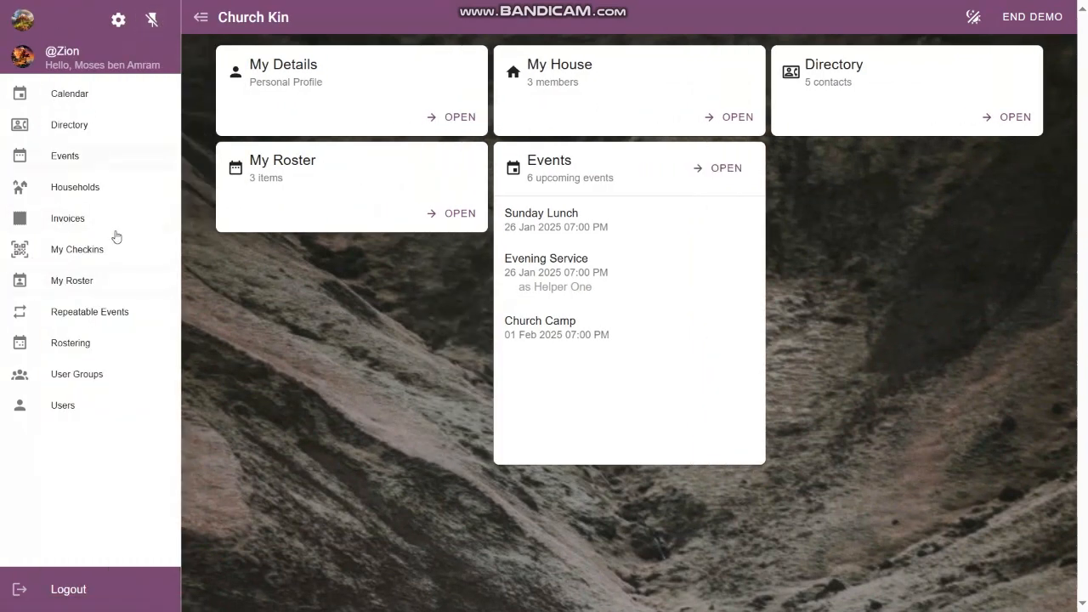
pyautogui.click(97, 311)
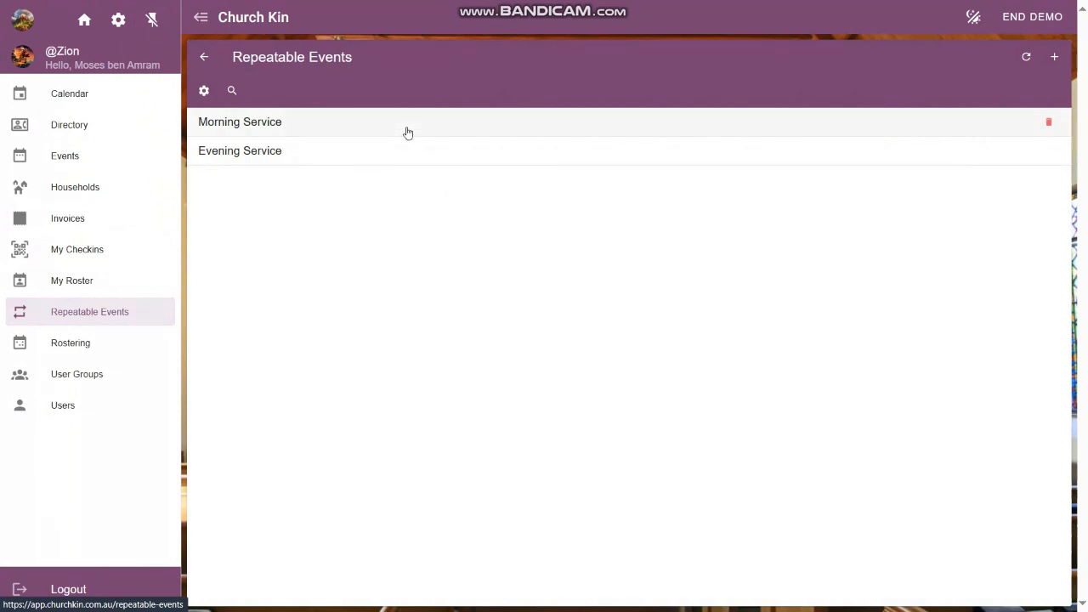
# Step: Open the Morning Service repeatable event and review its schedule, roster items and roster group names
pyautogui.click(509, 282)
pyautogui.click(352, 125)
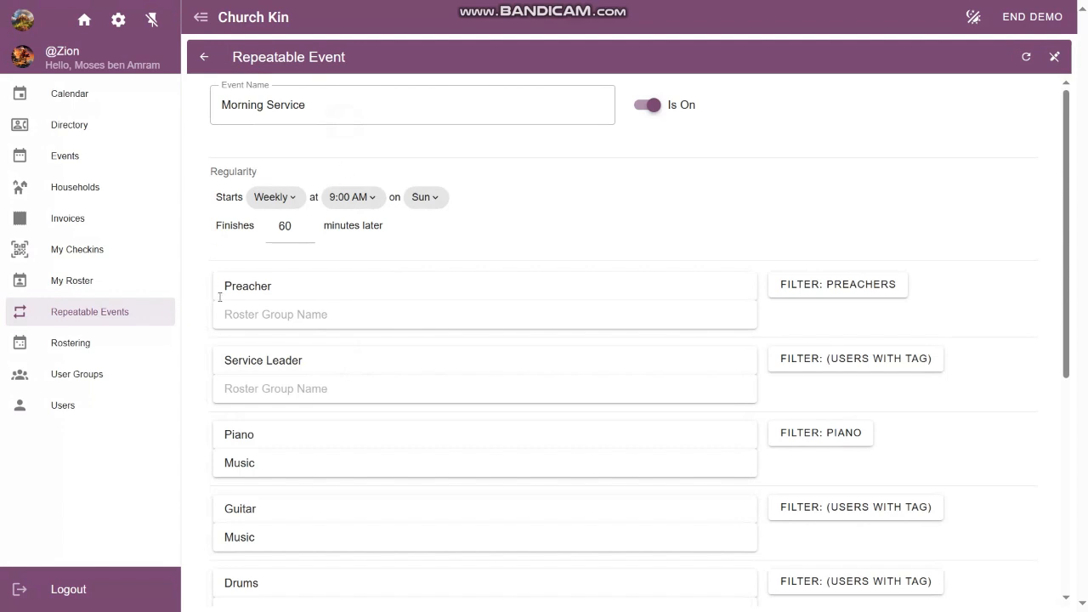
pyautogui.scroll(-3, 309, 373)
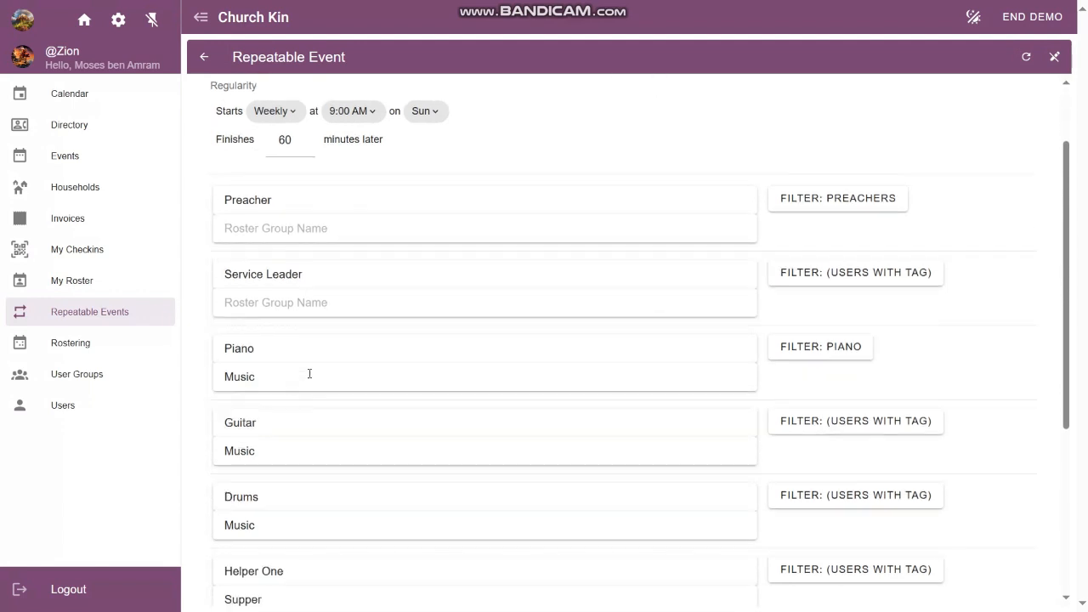
pyautogui.scroll(-3, 305, 304)
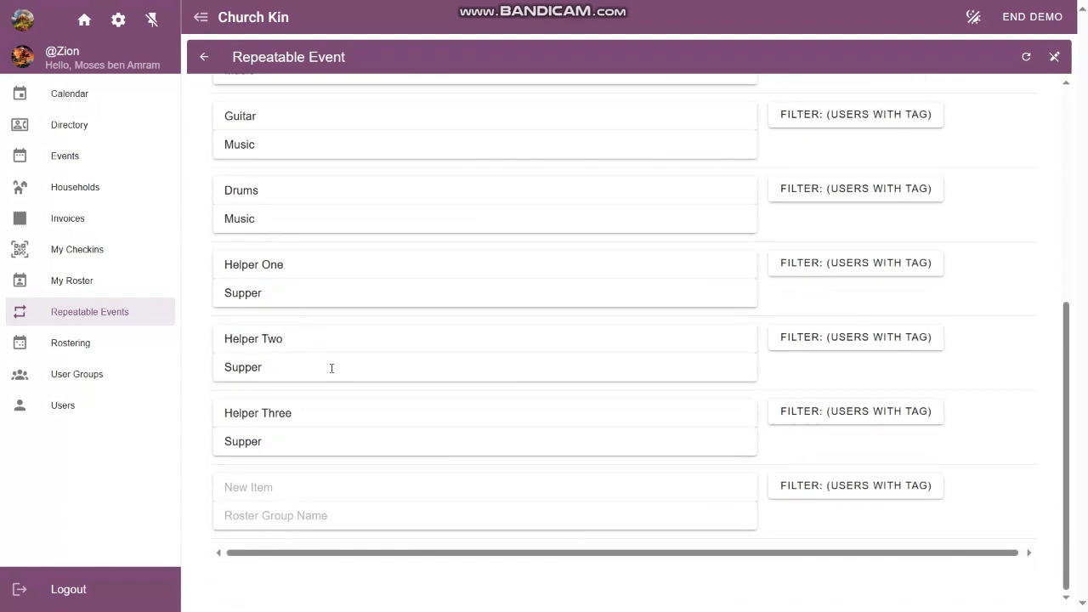
pyautogui.scroll(6, 381, 426)
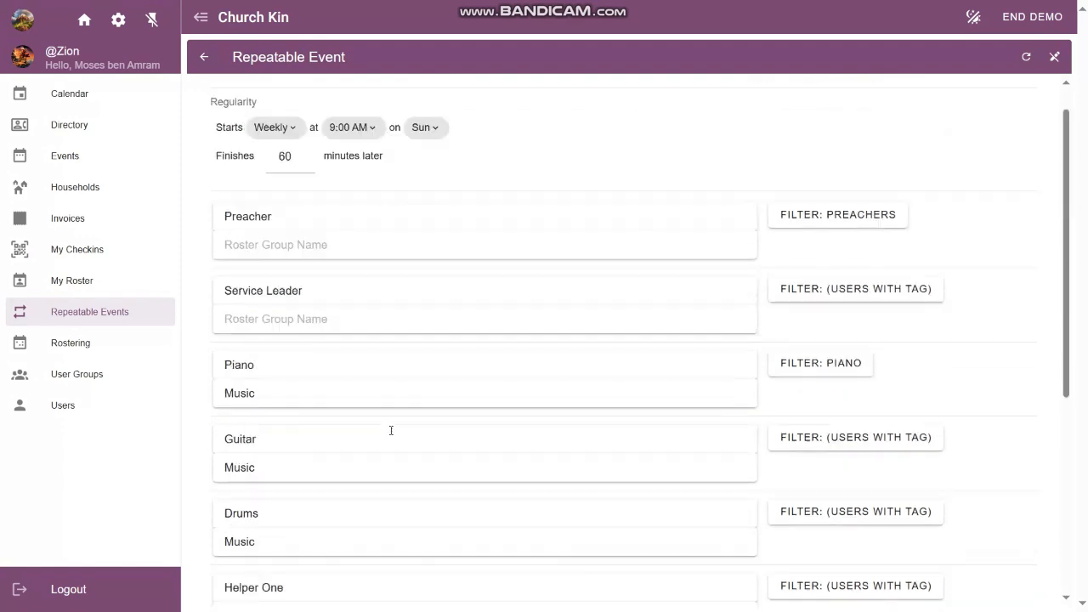
# Step: Review the roster items of the Evening Service repeatable event and return to the list
pyautogui.click(204, 57)
pyautogui.click(311, 155)
pyautogui.scroll(-5, 403, 272)
pyautogui.scroll(-1, 411, 323)
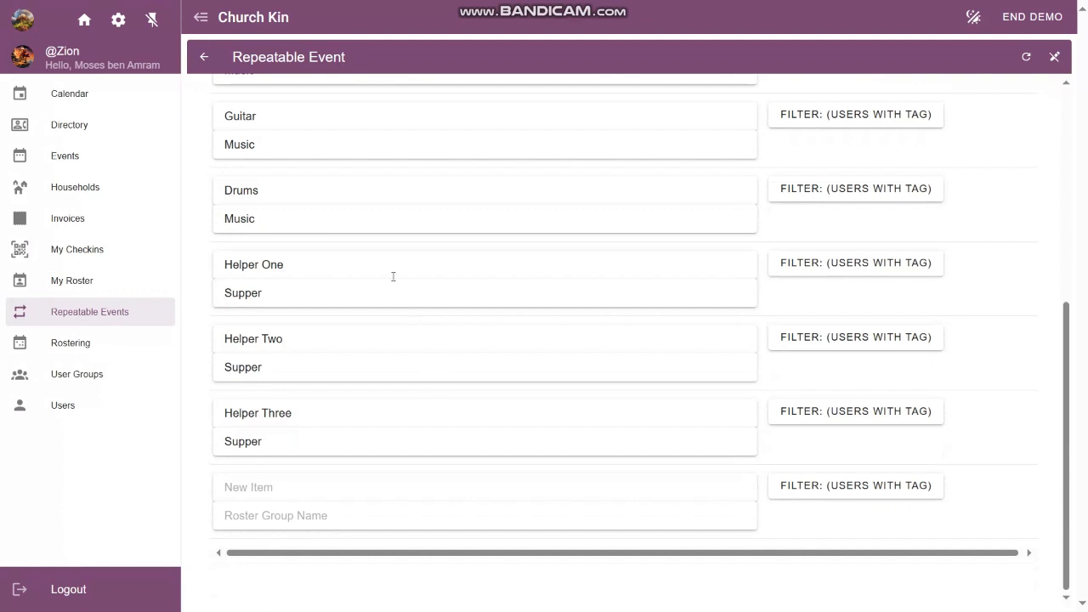
pyautogui.scroll(6, 400, 419)
pyautogui.click(204, 57)
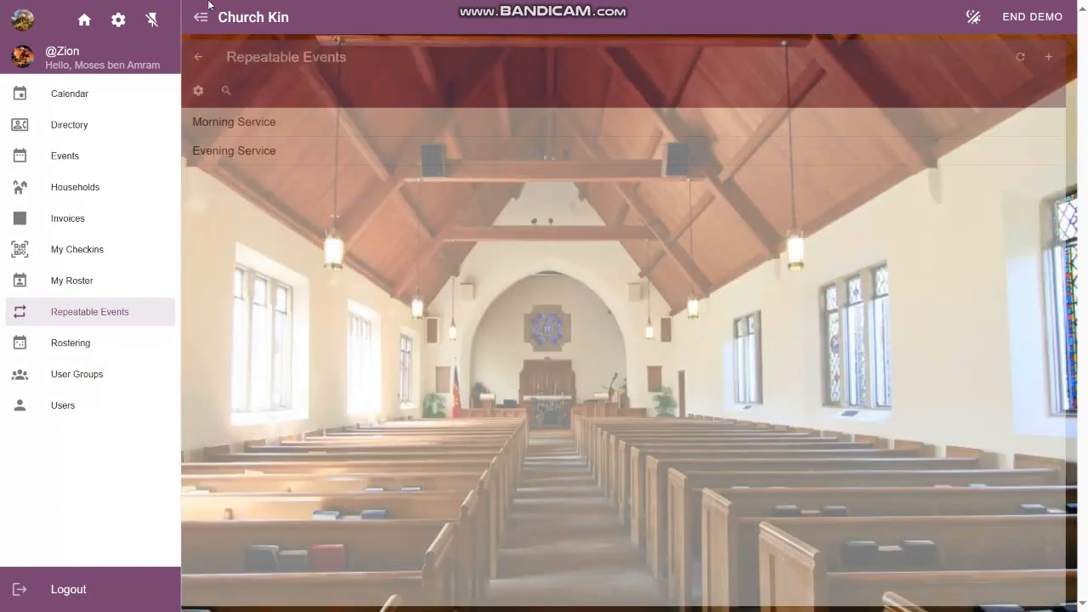
# Step: Reopen Evening Service and examine the tags offered for the Preacher filter and the filters of the other roster items
pyautogui.click(408, 158)
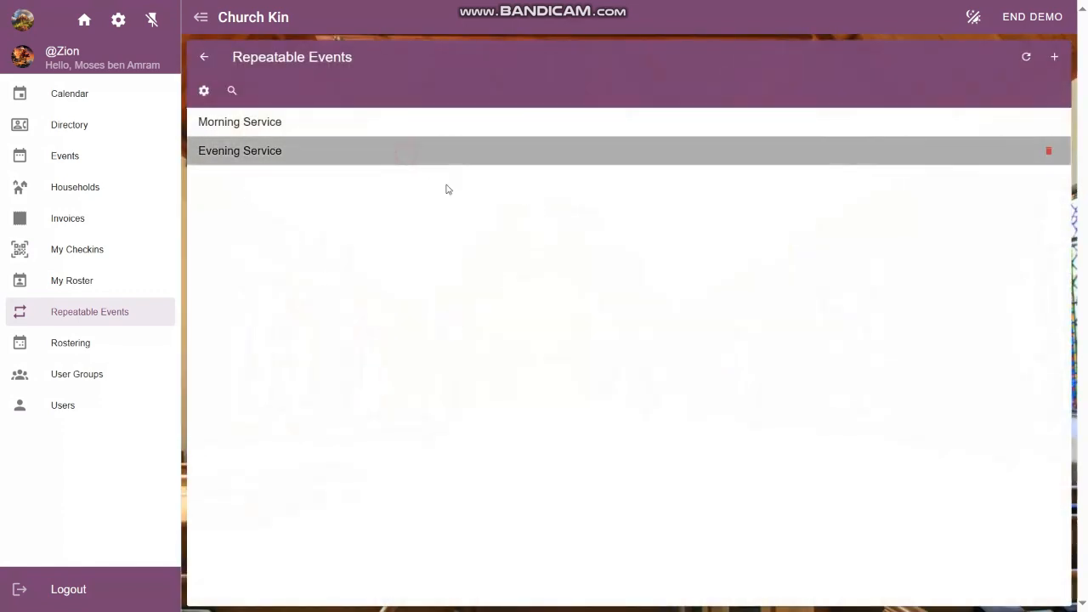
pyautogui.scroll(-1, 639, 350)
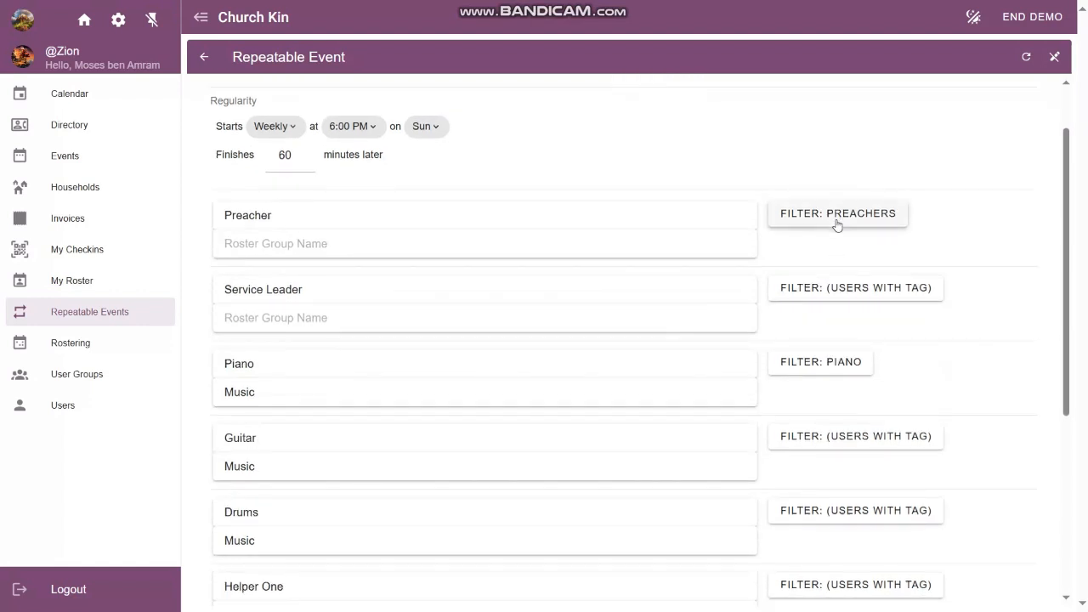
pyautogui.click(803, 253)
pyautogui.click(864, 216)
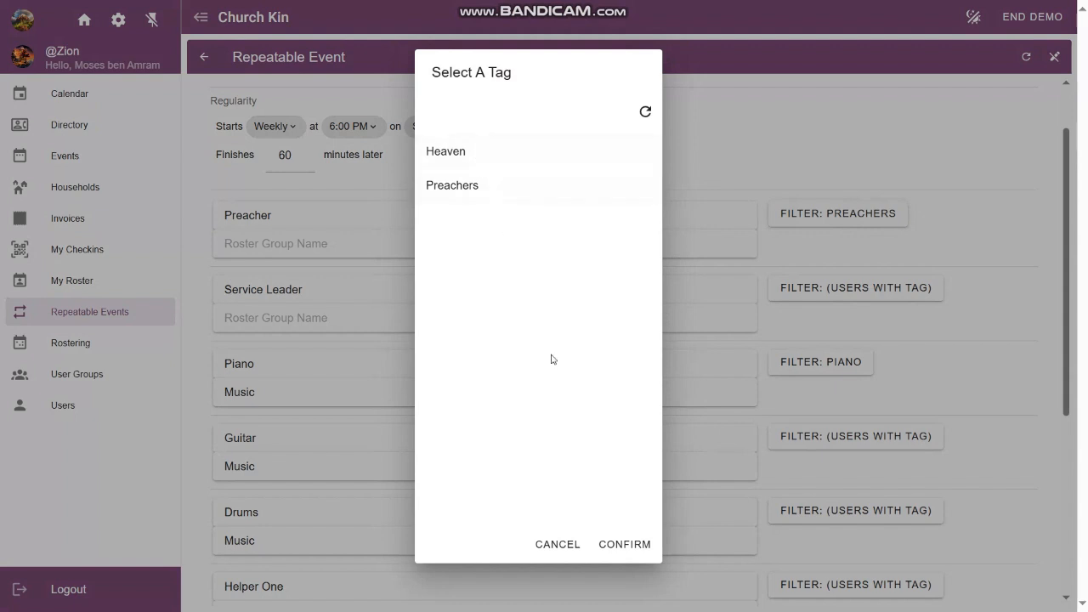
pyautogui.click(558, 544)
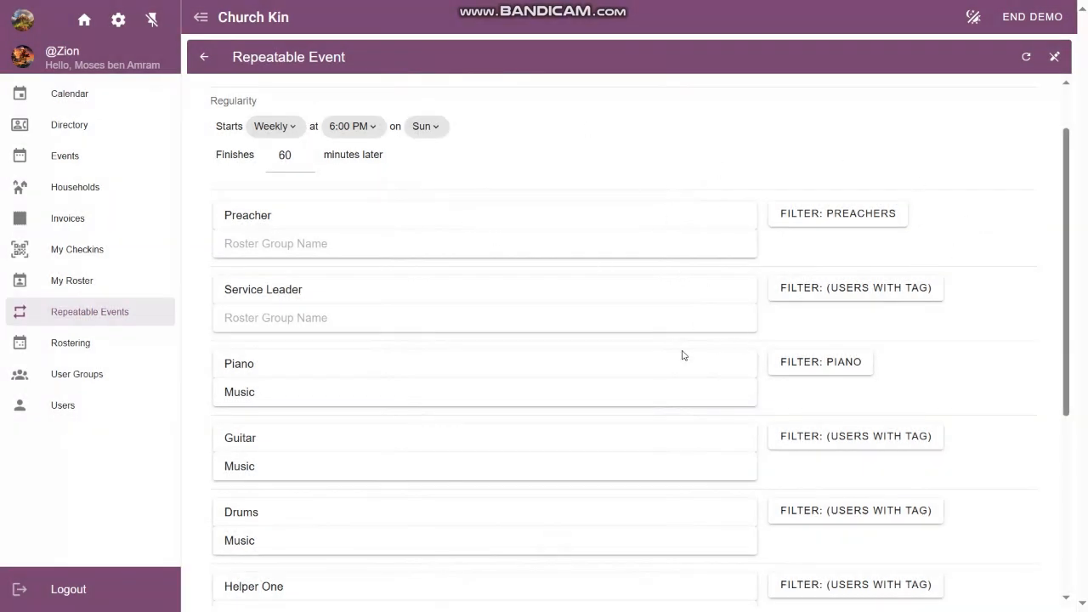
pyautogui.scroll(-3, 762, 462)
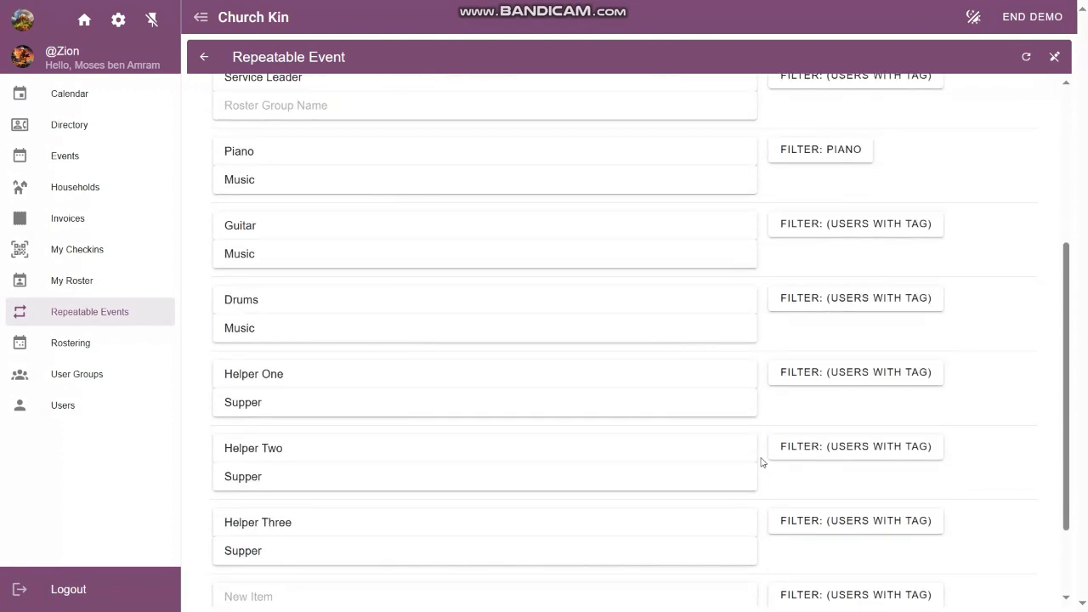
pyautogui.scroll(-1, 762, 462)
pyautogui.scroll(5, 760, 461)
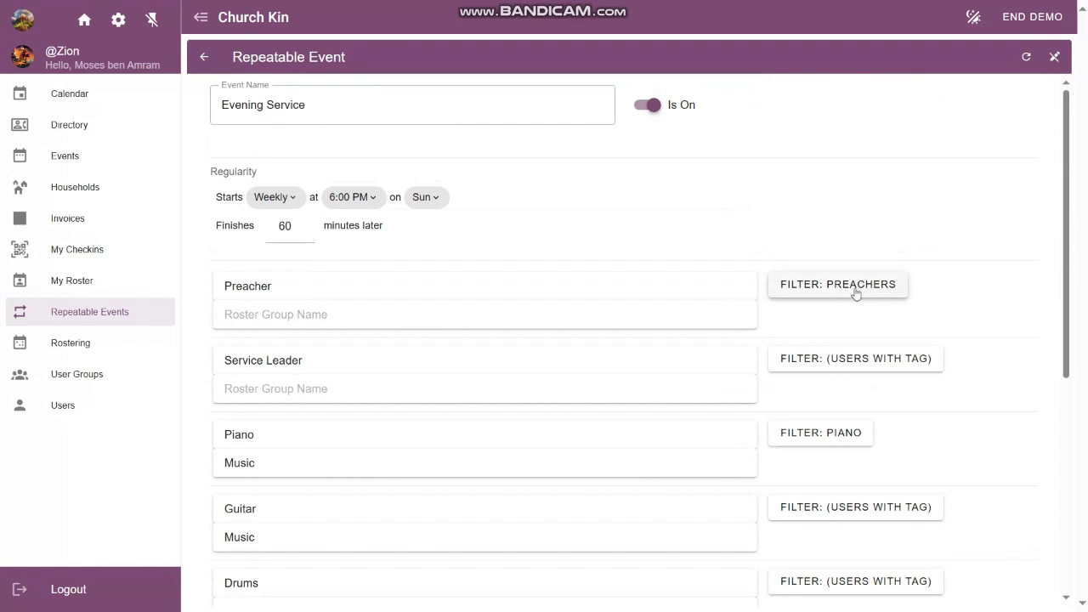
# Step: Create a user group named Supper and add the third listed user to it
pyautogui.click(91, 378)
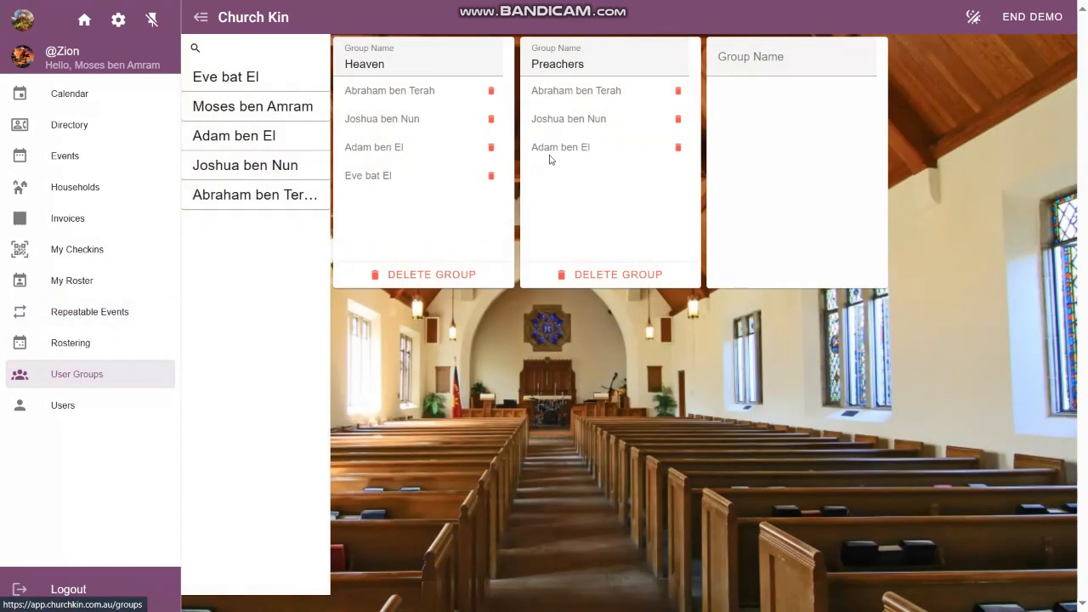
pyautogui.click(751, 63)
pyautogui.write('Supper')
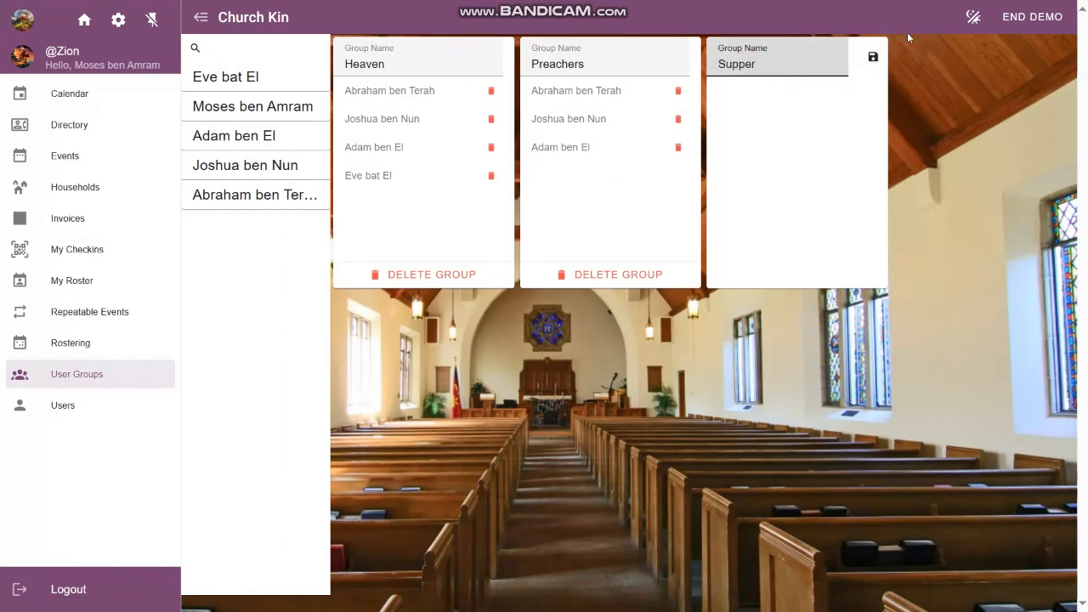
pyautogui.click(873, 56)
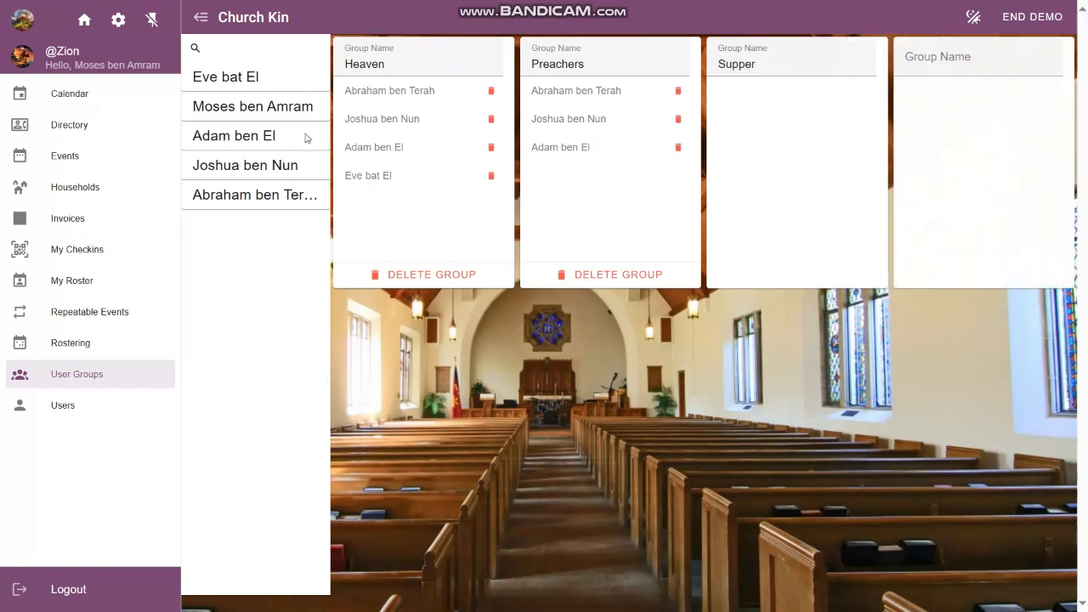
pyautogui.moveTo(275, 136); pyautogui.dragTo(786, 127)
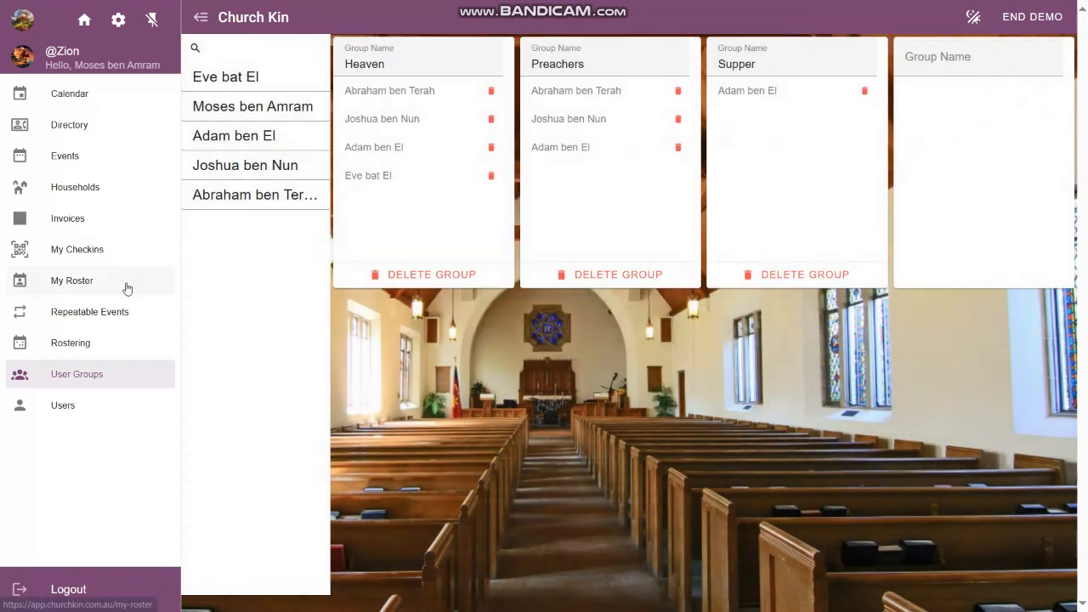
# Step: In the Morning Service repeatable event, set the filters of Helper One, Helper Two and Helper Three to the Supper tag and save
pyautogui.click(106, 311)
pyautogui.click(389, 122)
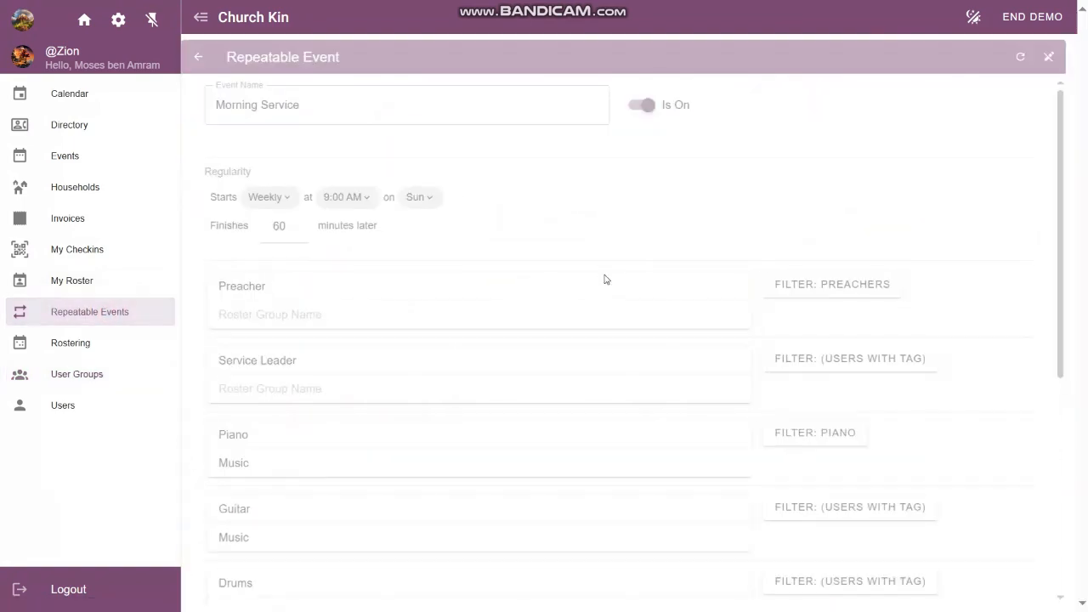
pyautogui.scroll(-2, 580, 334)
pyautogui.scroll(-5, 580, 334)
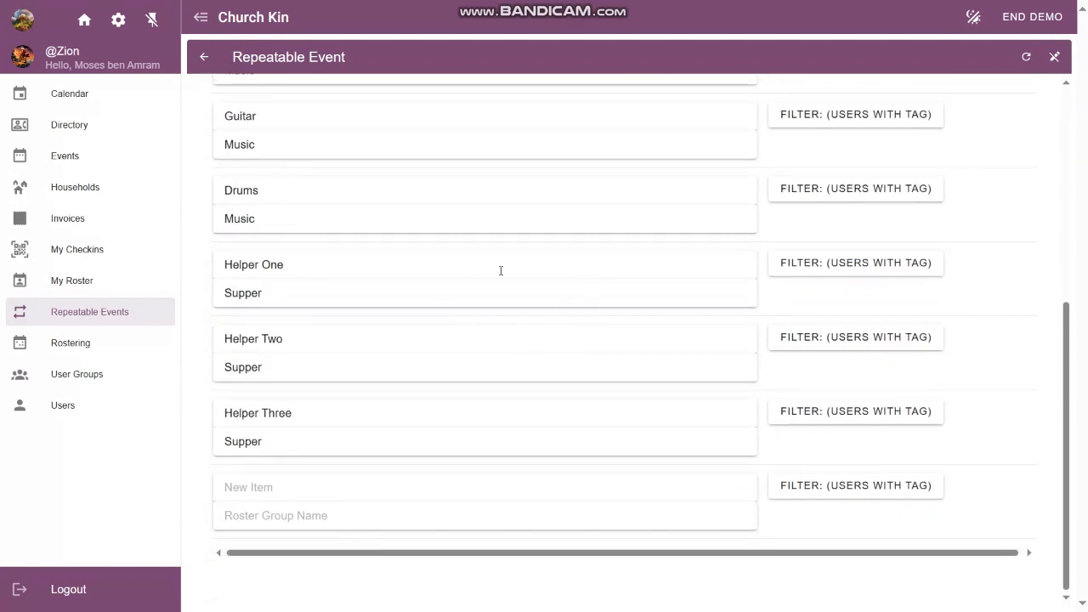
pyautogui.click(826, 267)
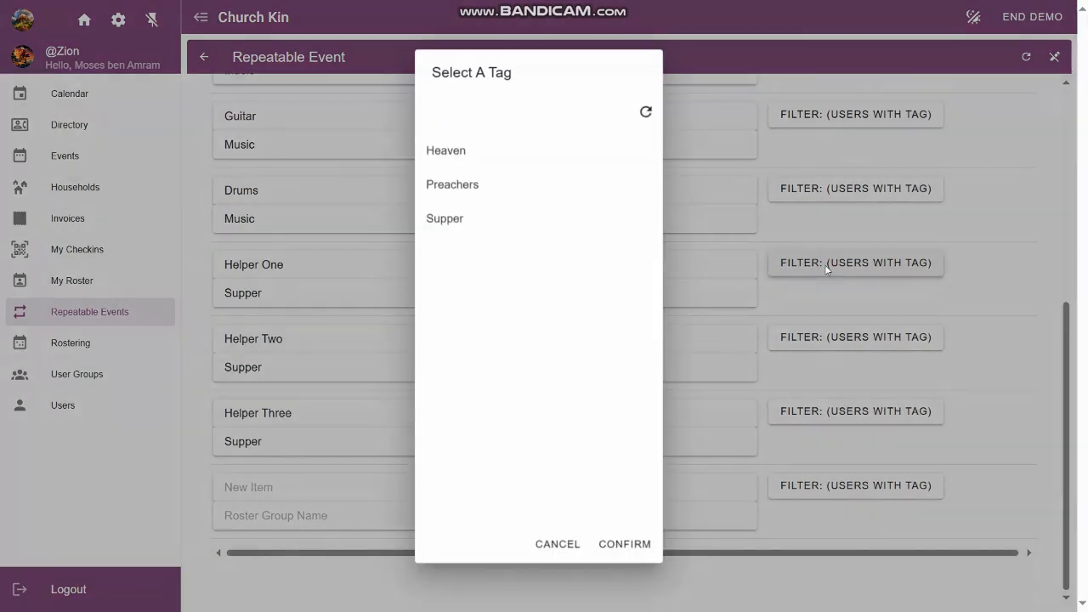
pyautogui.click(456, 226)
pyautogui.click(822, 335)
pyautogui.click(509, 227)
pyautogui.click(816, 416)
pyautogui.click(456, 228)
pyautogui.click(1039, 590)
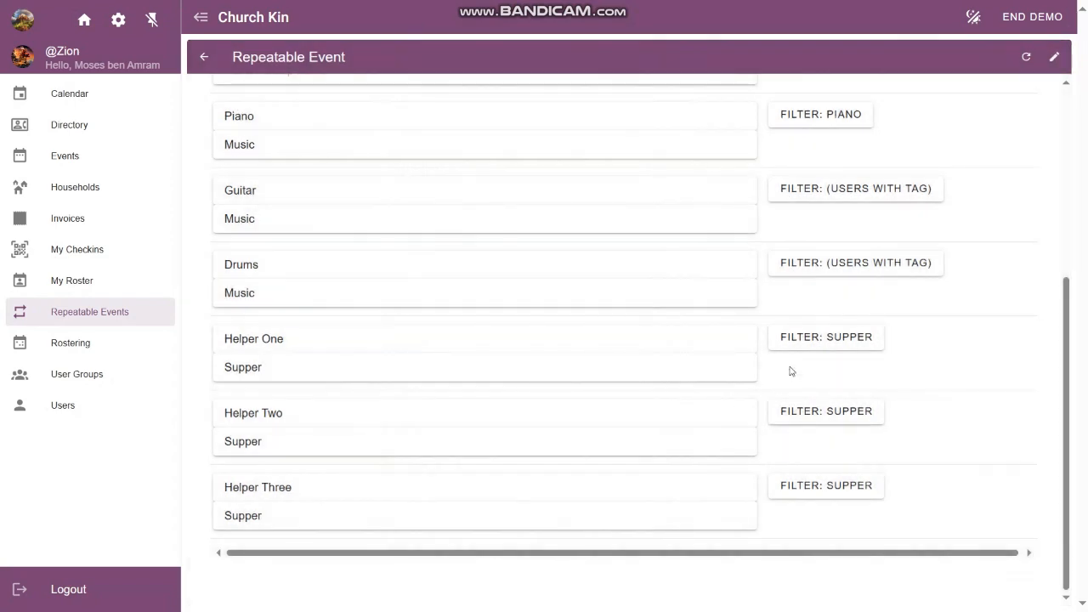
pyautogui.scroll(4, 790, 372)
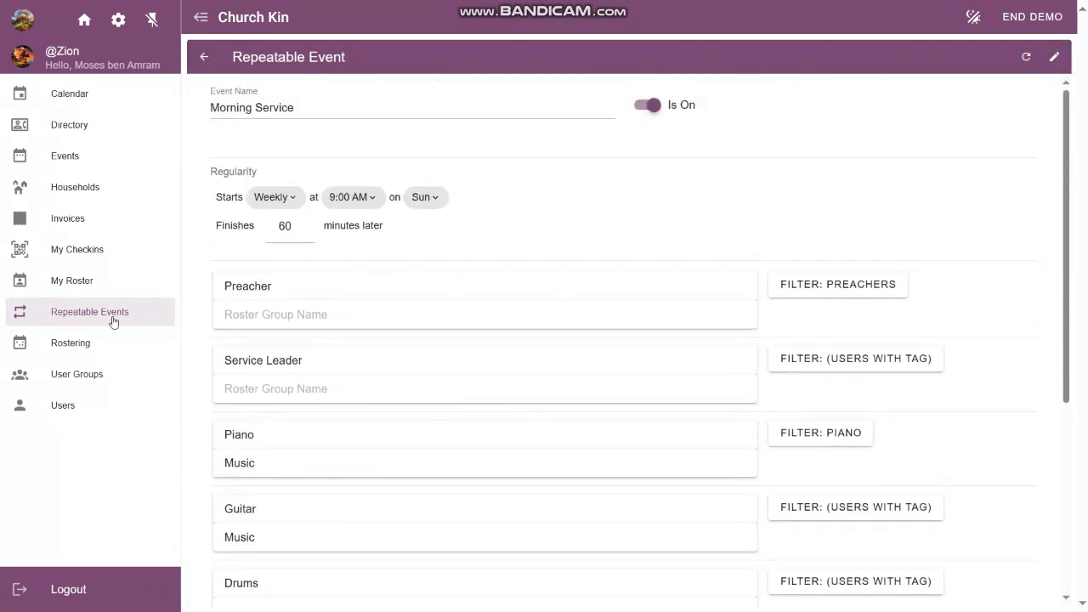
pyautogui.click(101, 377)
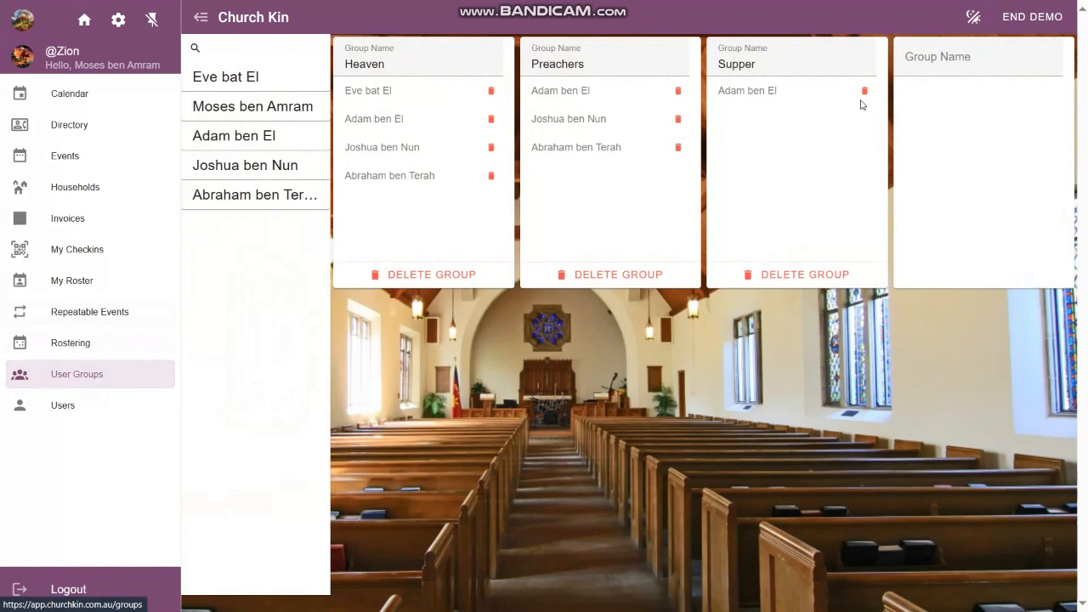
pyautogui.click(938, 62)
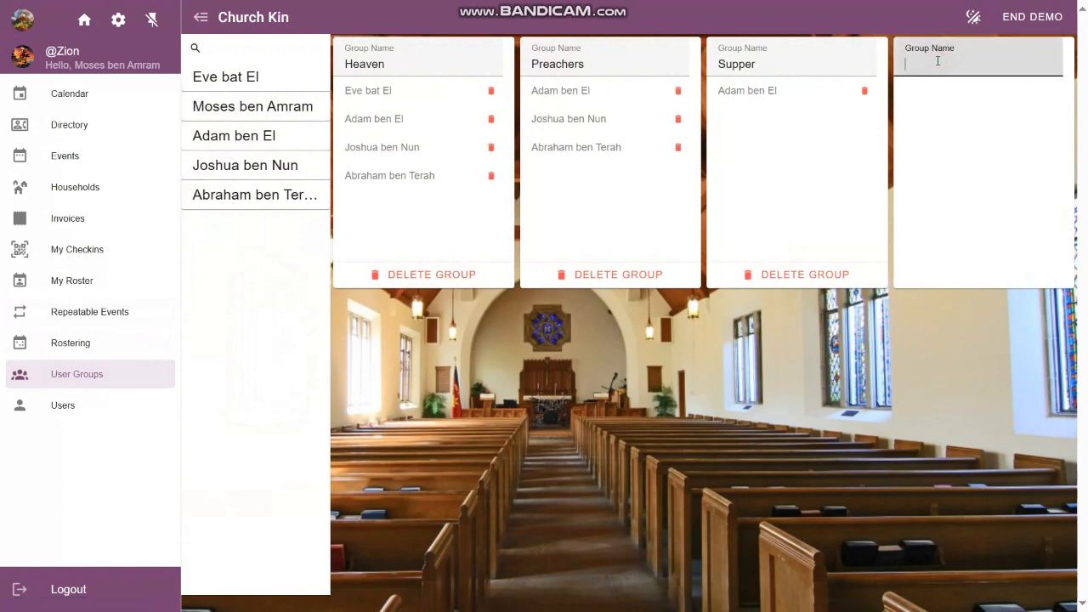
pyautogui.write('Piano @Mor')
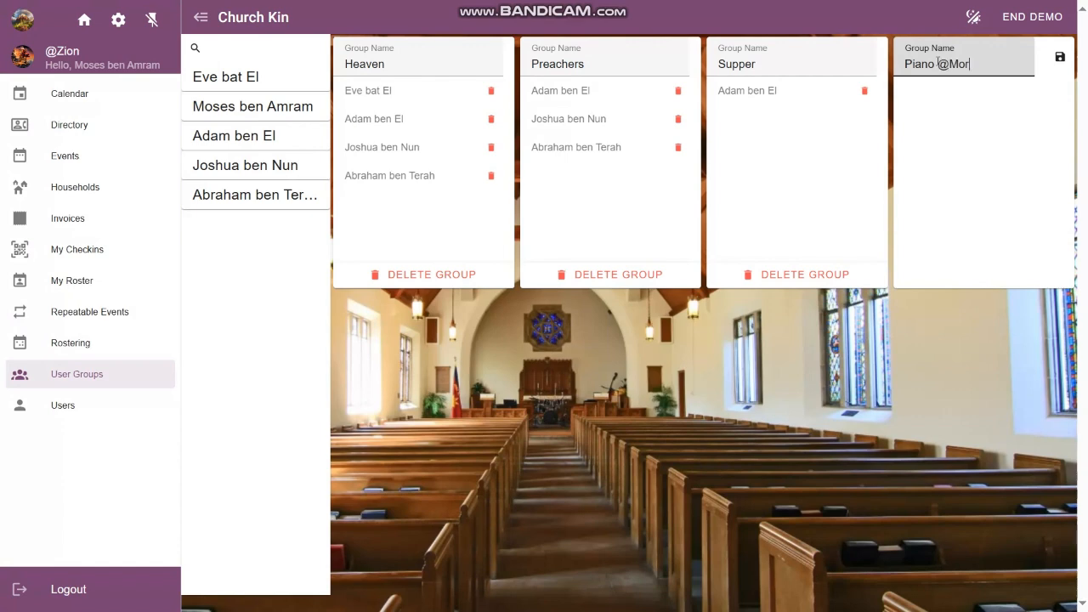
pyautogui.write('ning Service')
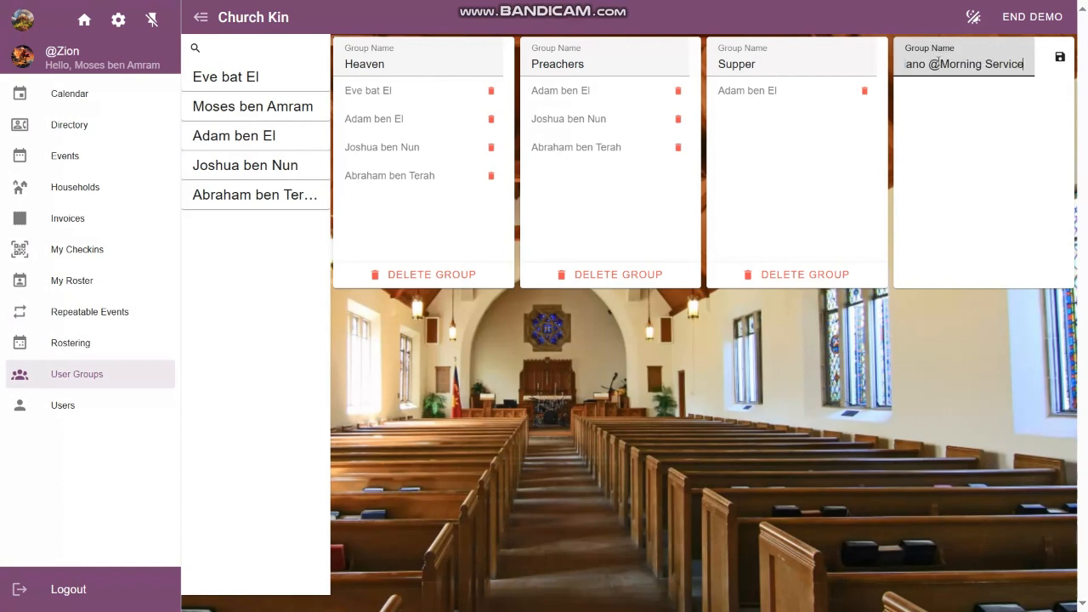
pyautogui.click(1060, 58)
pyautogui.click(424, 324)
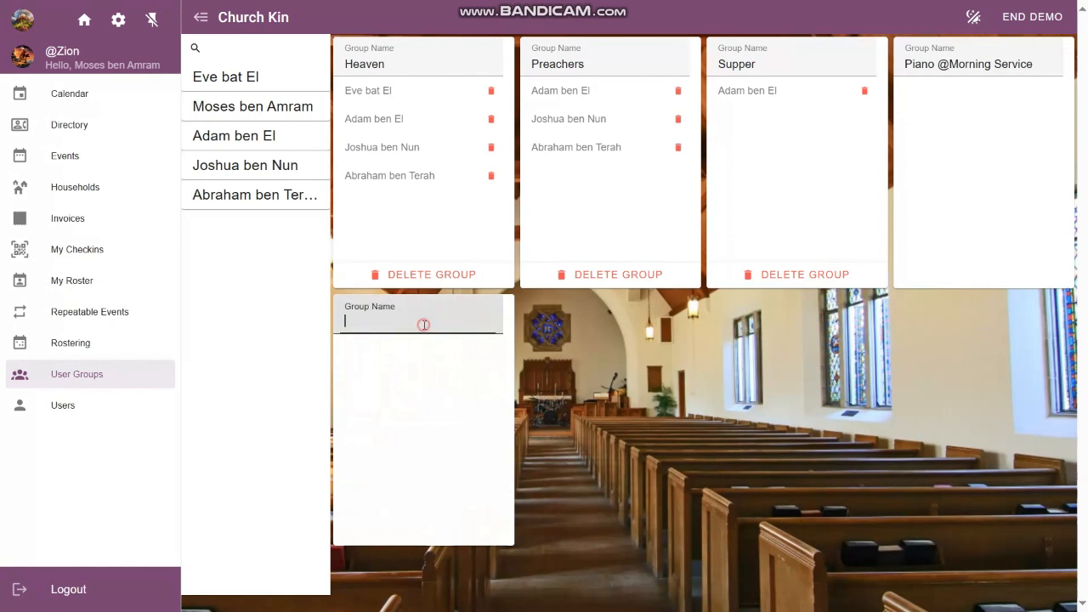
pyautogui.write('P')
pyautogui.write('iano @')
pyautogui.write('Evening Service')
pyautogui.click(500, 315)
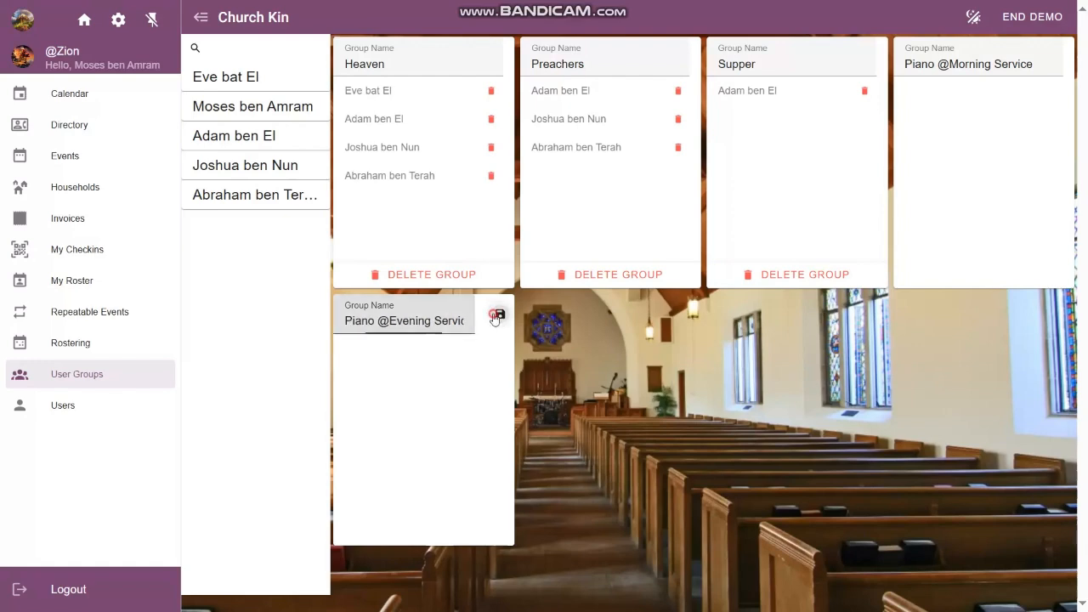
pyautogui.moveTo(240, 168); pyautogui.dragTo(429, 357)
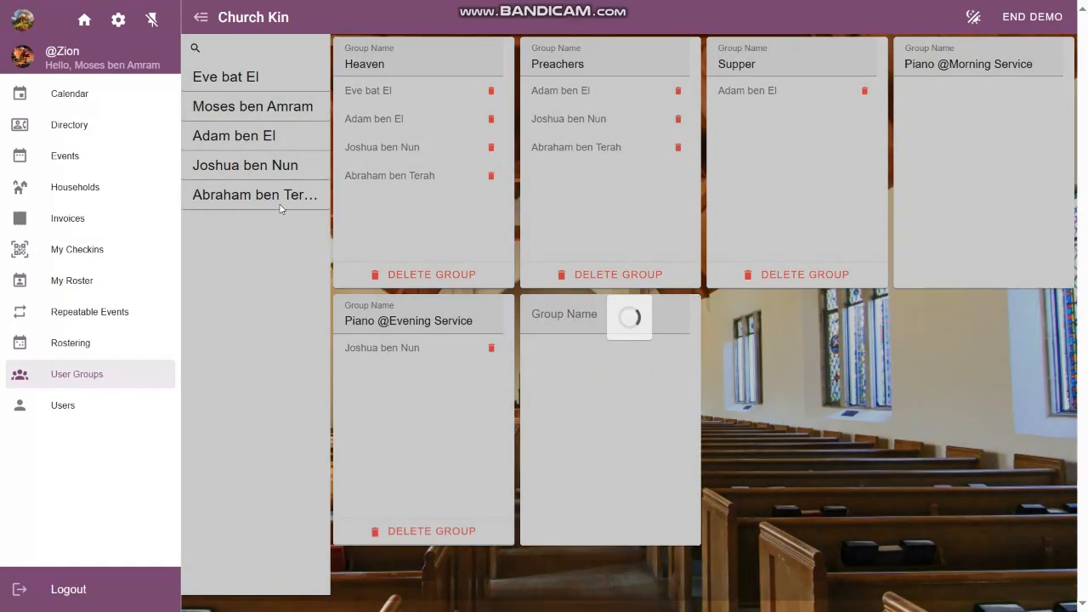
pyautogui.moveTo(263, 209); pyautogui.dragTo(425, 376)
pyautogui.moveTo(241, 134); pyautogui.dragTo(928, 108)
pyautogui.moveTo(250, 199); pyautogui.dragTo(942, 119)
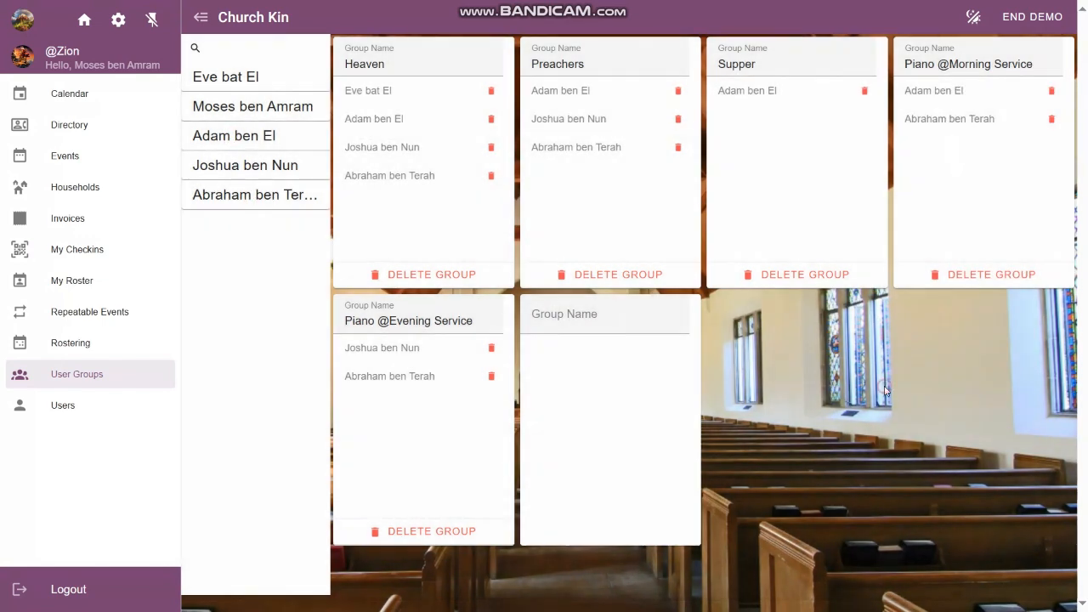
pyautogui.click(109, 316)
pyautogui.click(425, 126)
pyautogui.scroll(-5, 512, 337)
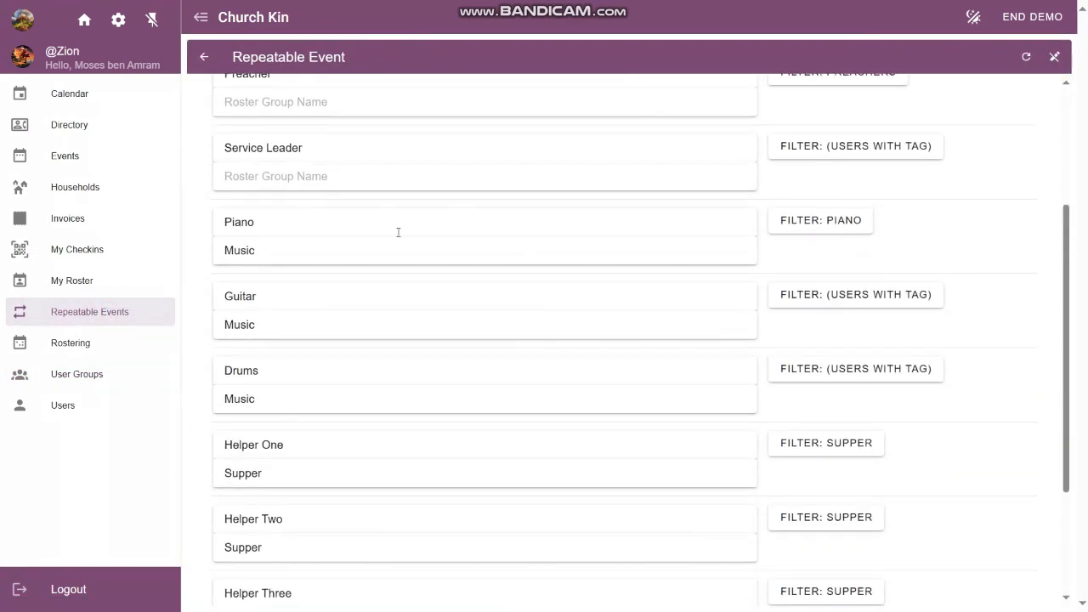
pyautogui.click(829, 223)
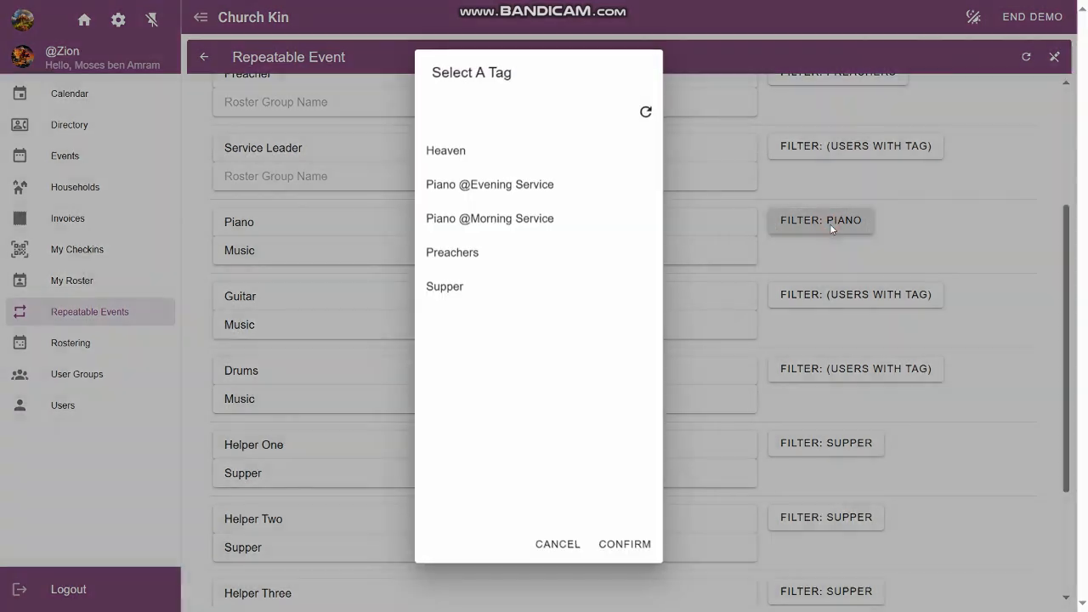
pyautogui.click(516, 221)
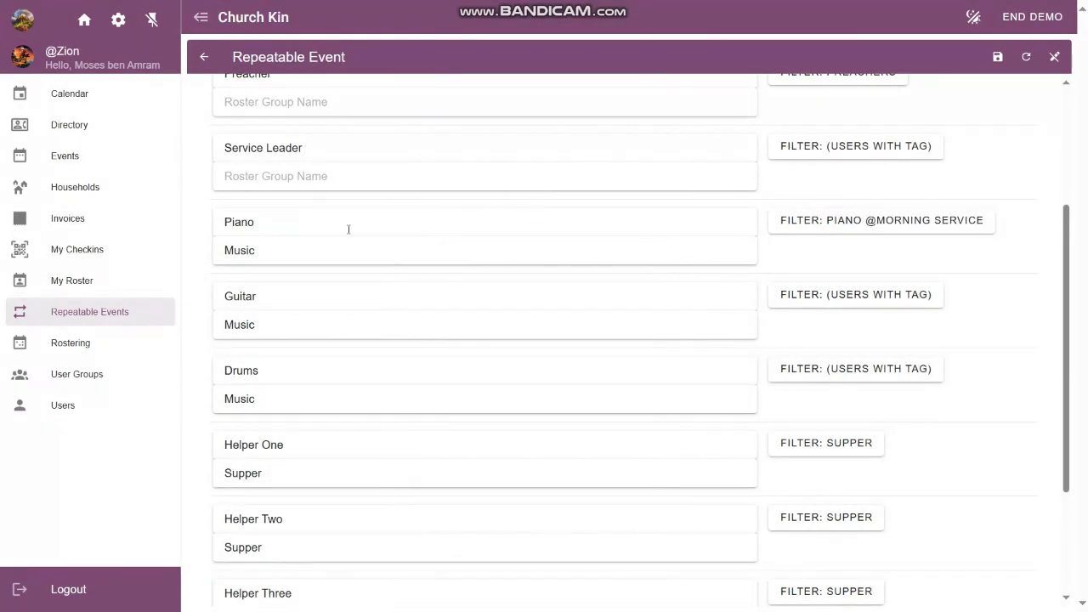
pyautogui.click(998, 57)
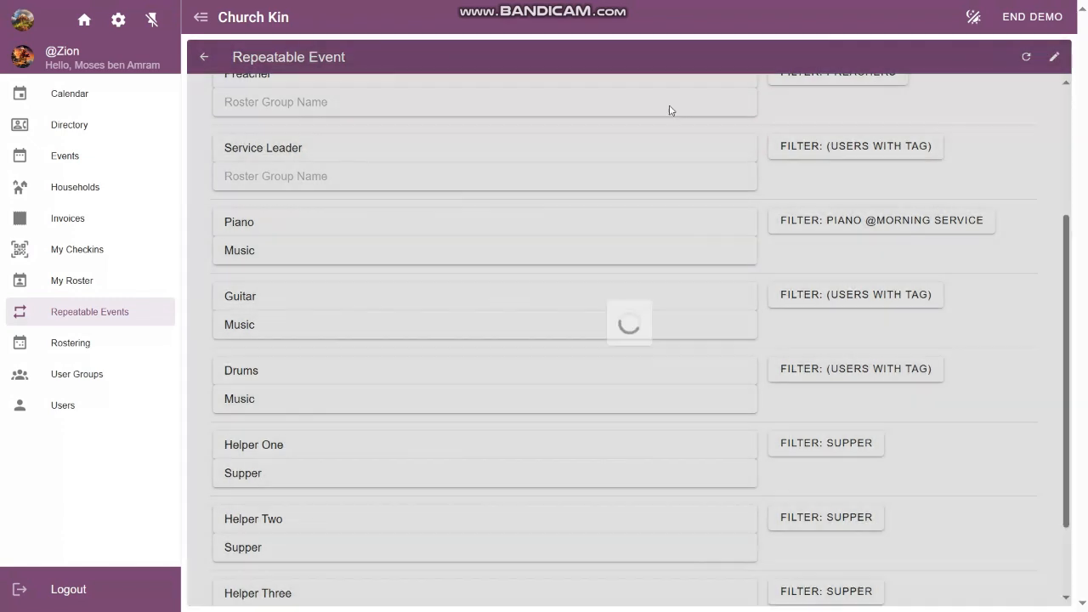
pyautogui.click(101, 320)
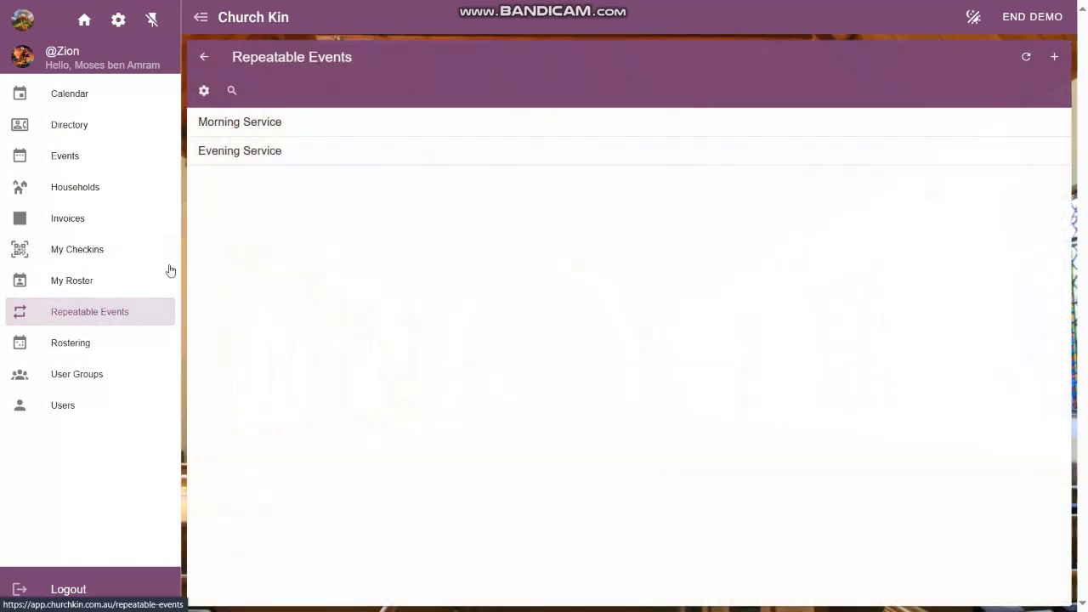
pyautogui.click(338, 160)
pyautogui.scroll(-1, 595, 357)
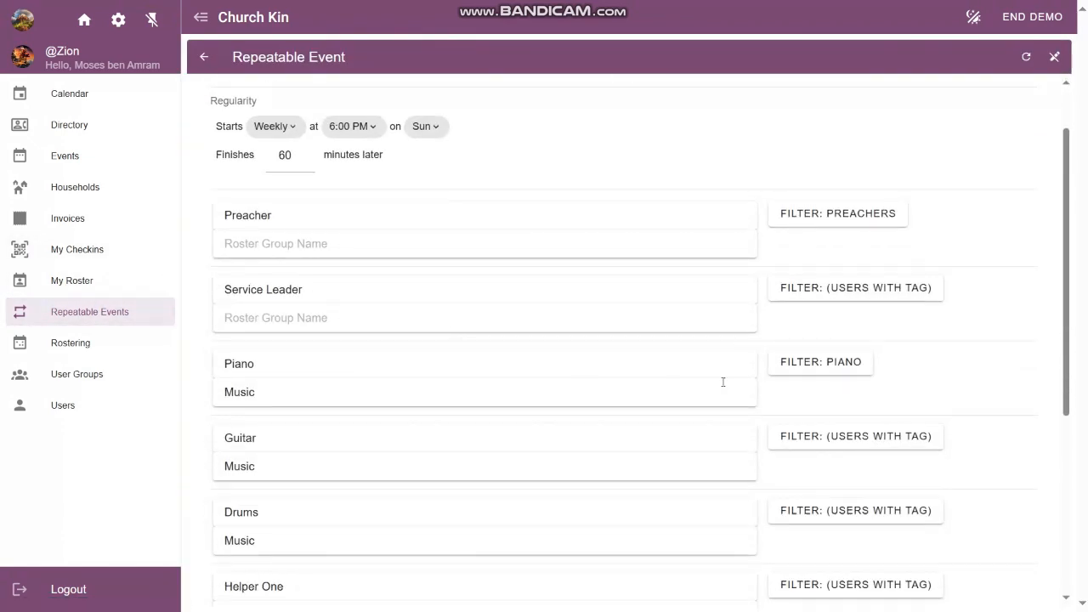
pyautogui.click(803, 365)
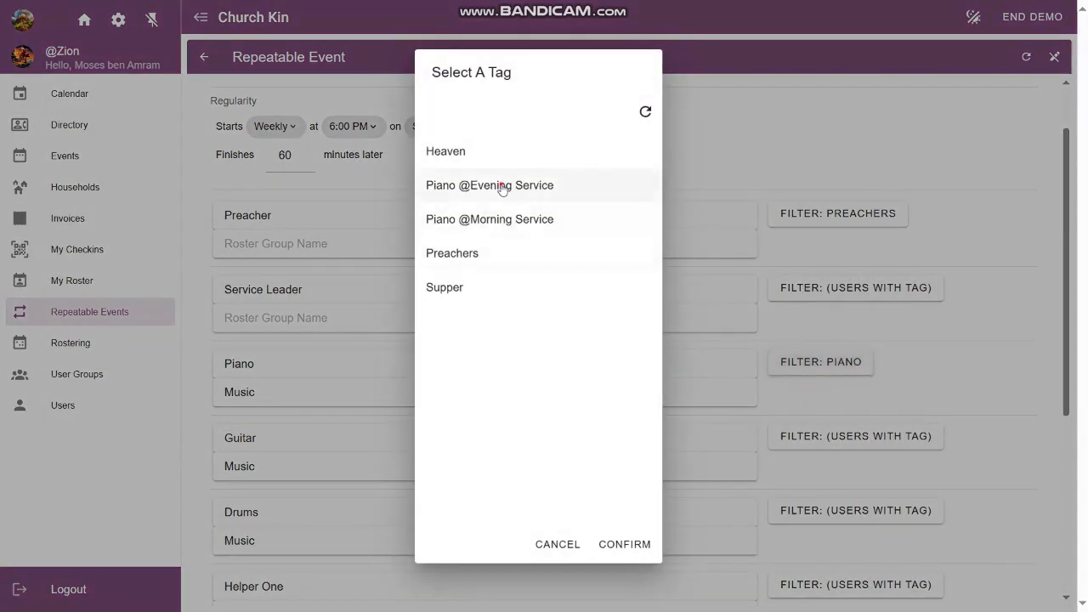
pyautogui.click(500, 185)
pyautogui.click(998, 57)
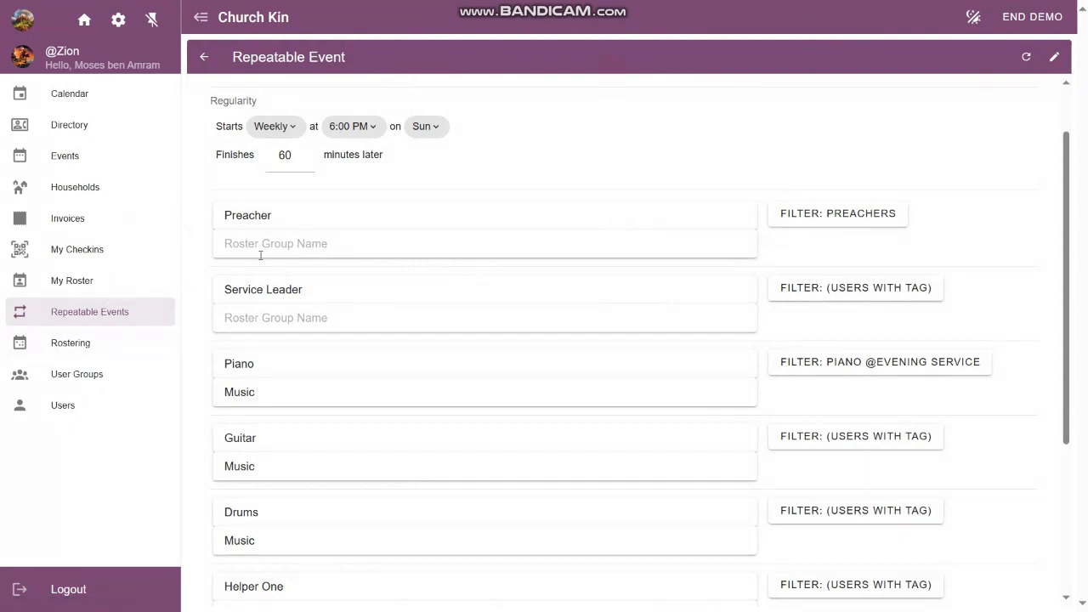
# Step: In Rostering, create the Morning Service event for Sun 26 Jan at 9:00 AM
pyautogui.click(75, 352)
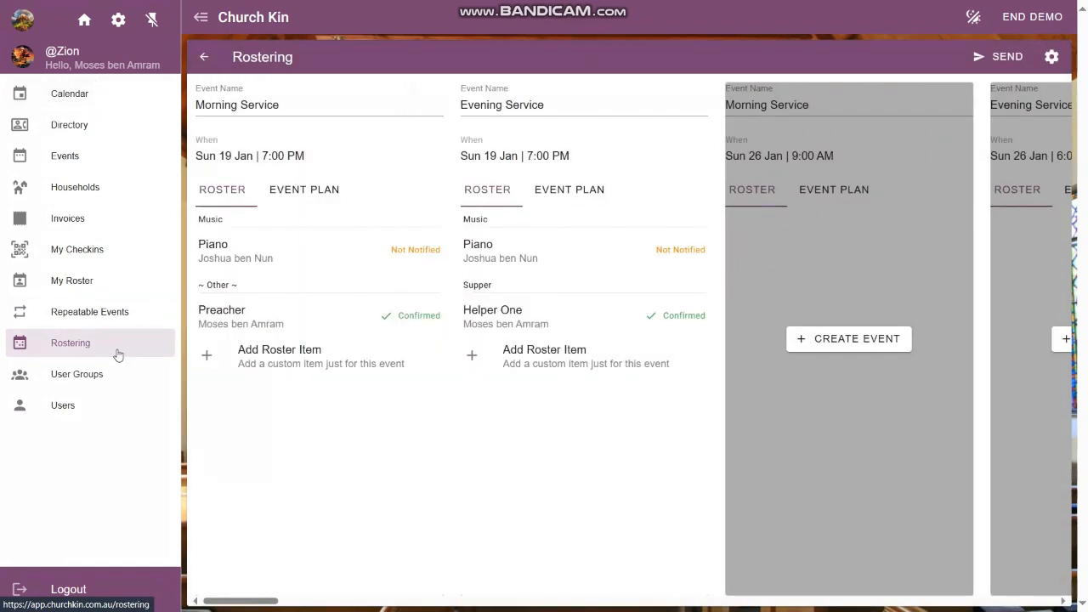
pyautogui.moveTo(524, 456)
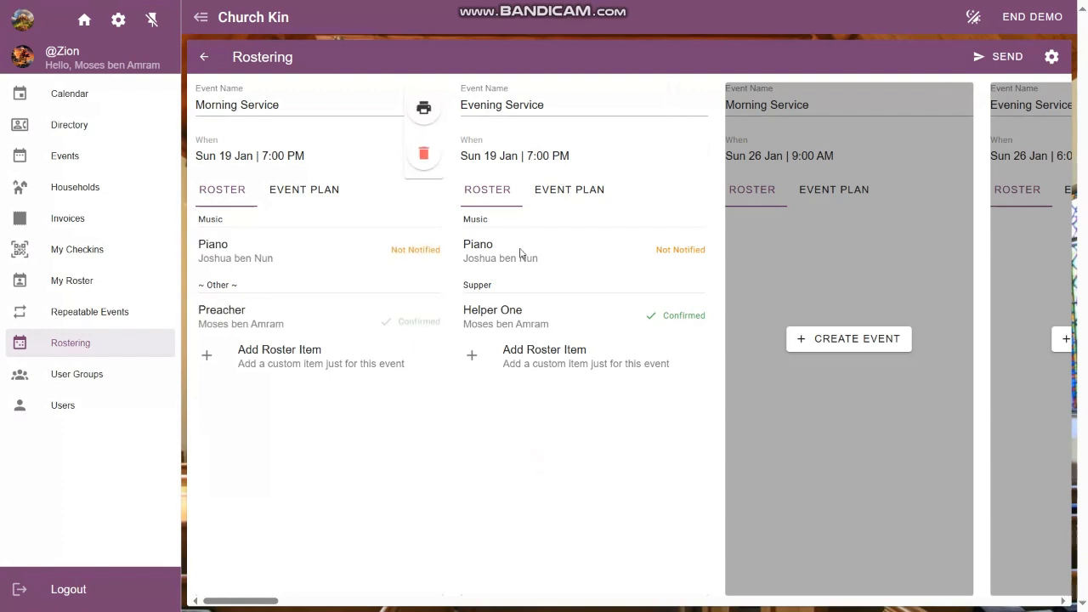
pyautogui.moveTo(249, 601); pyautogui.dragTo(281, 602)
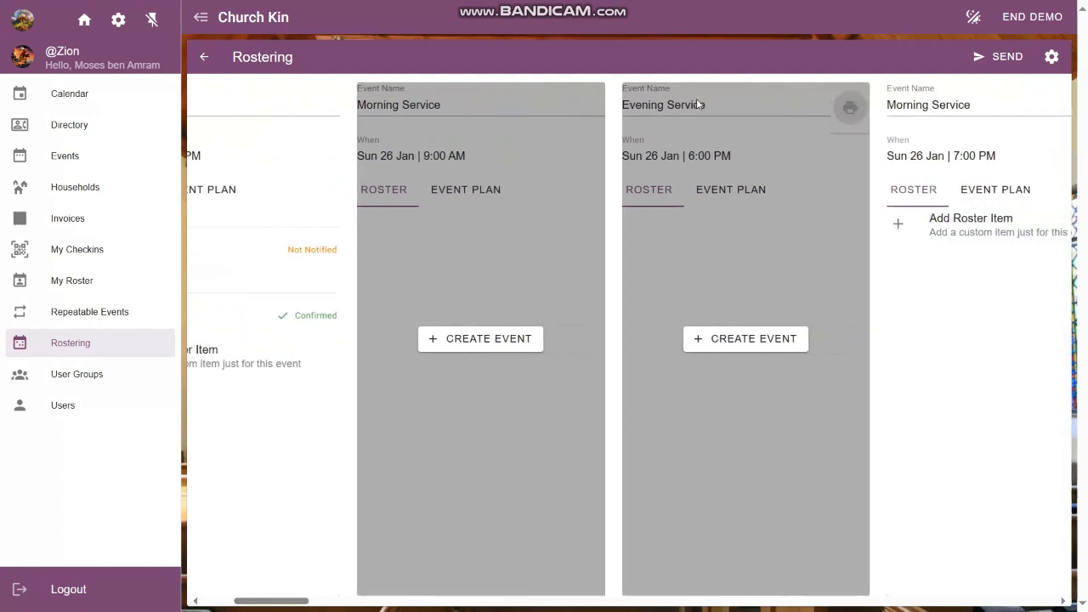
pyautogui.click(486, 343)
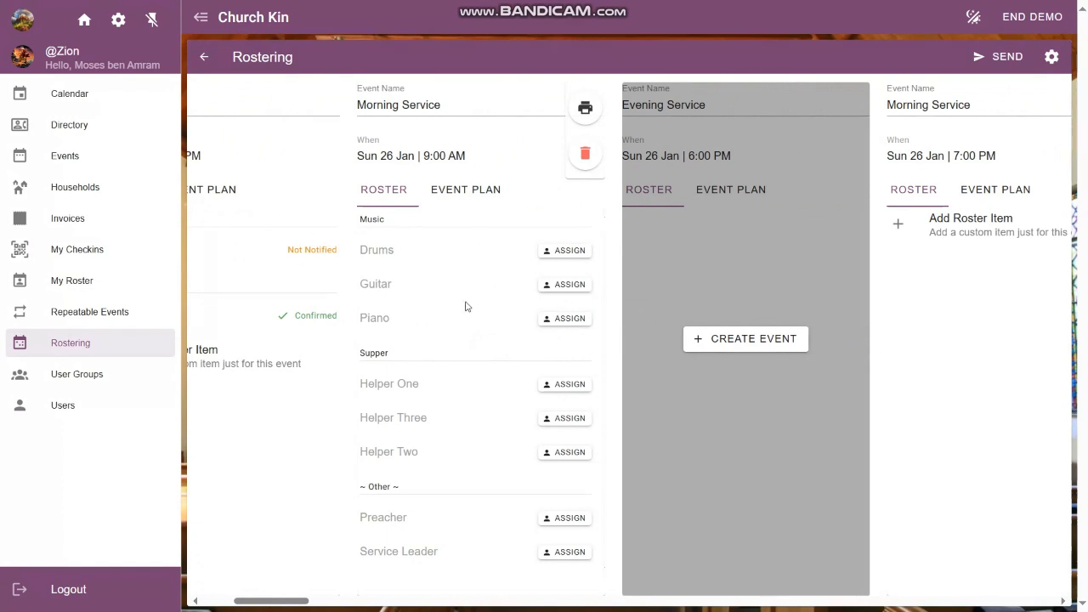
# Step: Assign the second listed person to Piano in the 26 January 9:00 AM Morning Service
pyautogui.scroll(-1, 466, 306)
pyautogui.scroll(1, 493, 323)
pyautogui.click(566, 320)
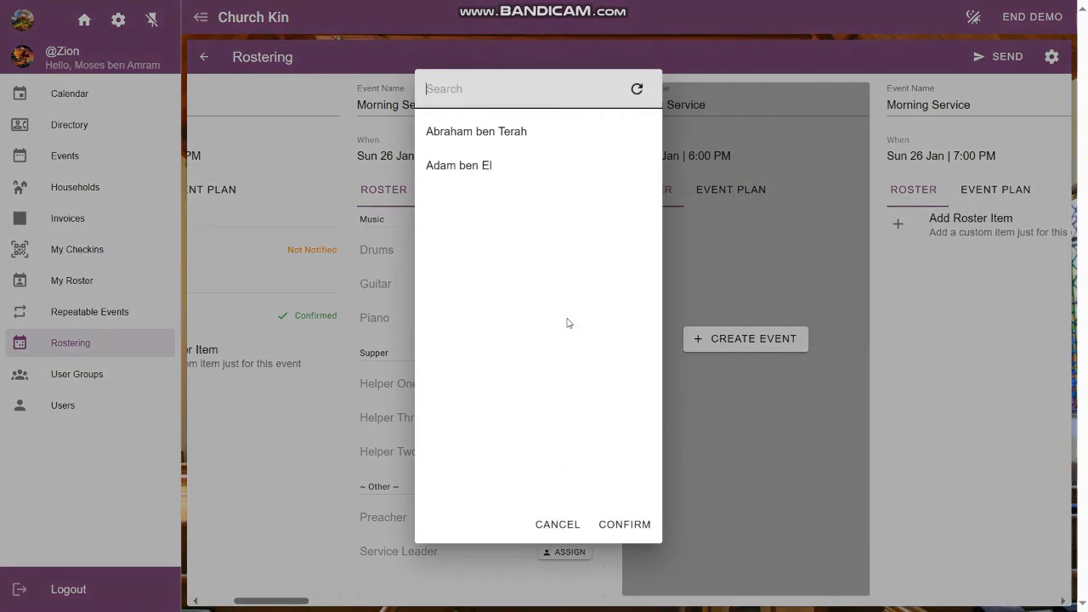
pyautogui.click(489, 167)
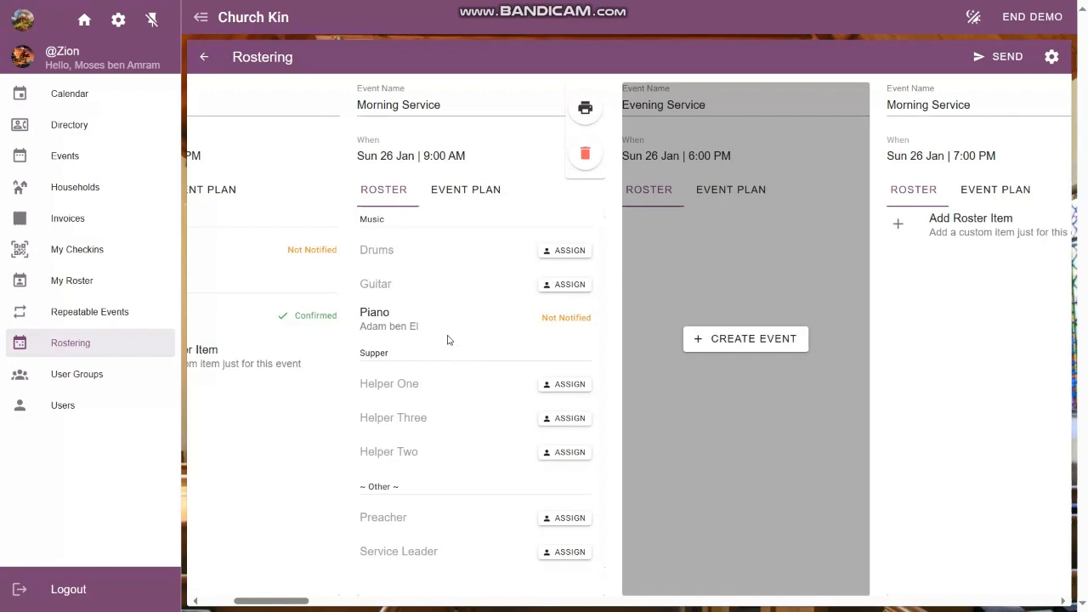
# Step: Clear the 26 January Morning Service's Piano assignment and reassign the second listed person, cancelling out of the person-change list
pyautogui.moveTo(440, 328)
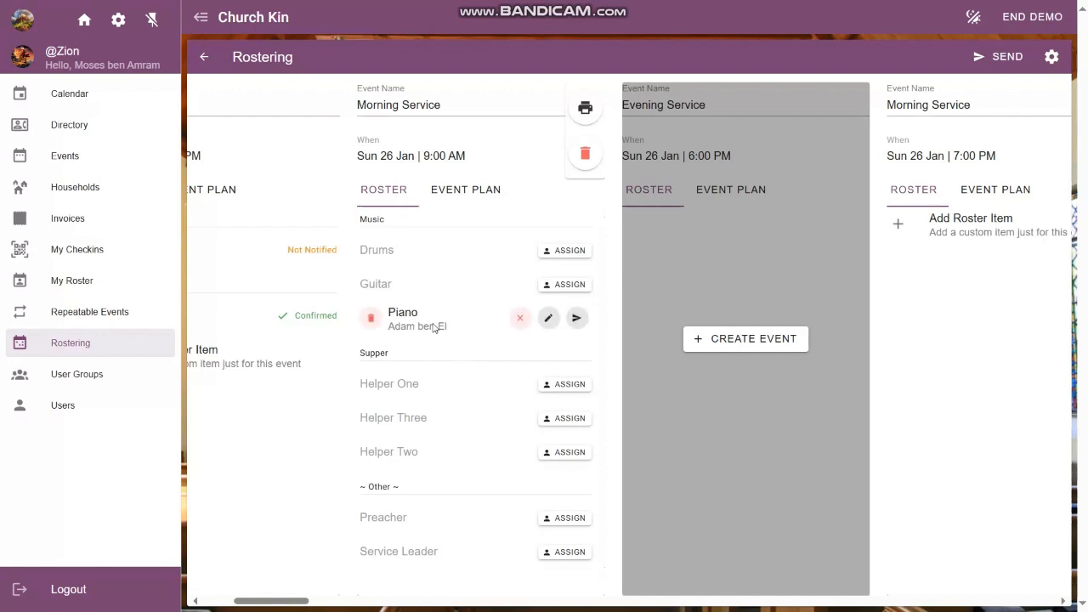
pyautogui.click(519, 318)
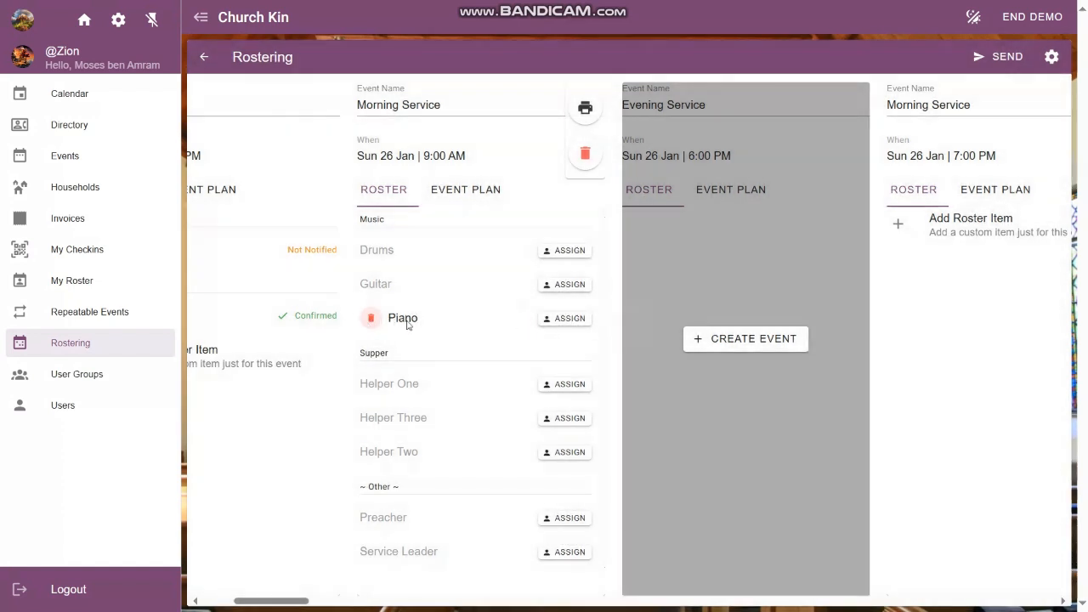
pyautogui.click(566, 320)
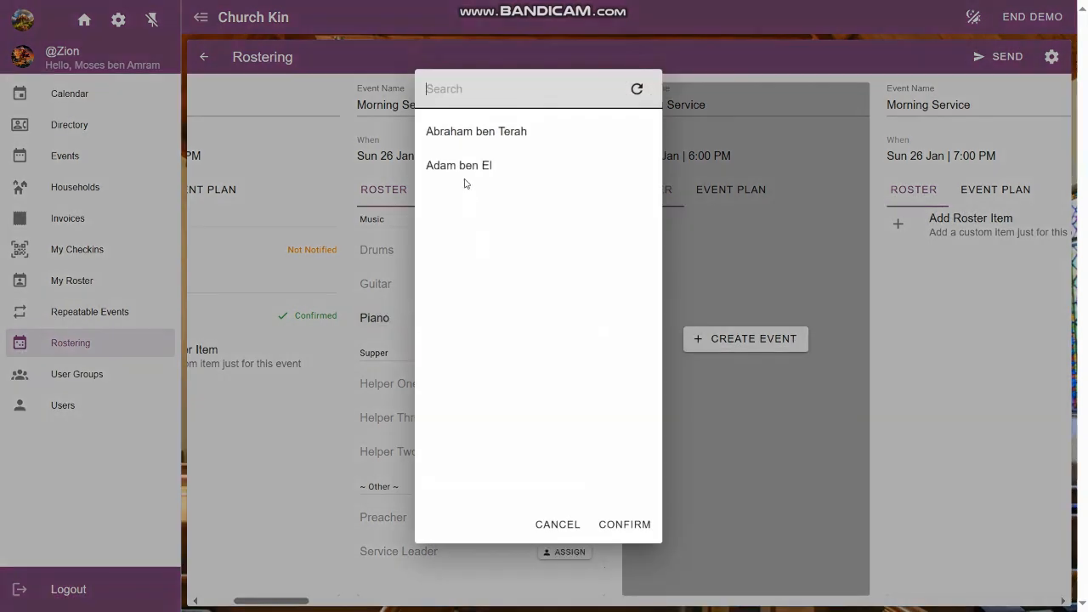
pyautogui.click(463, 166)
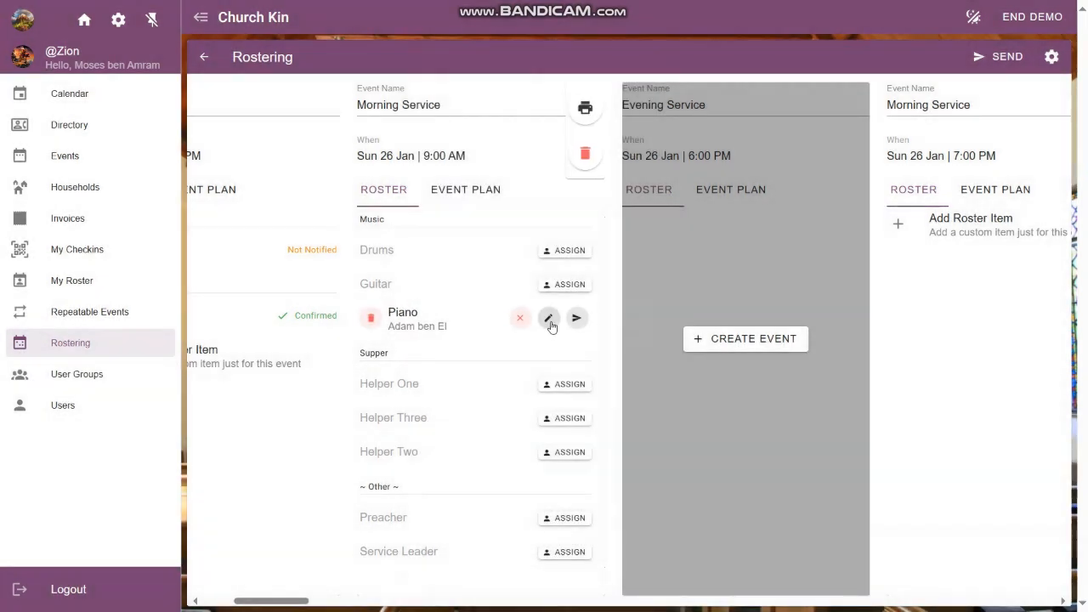
pyautogui.click(548, 319)
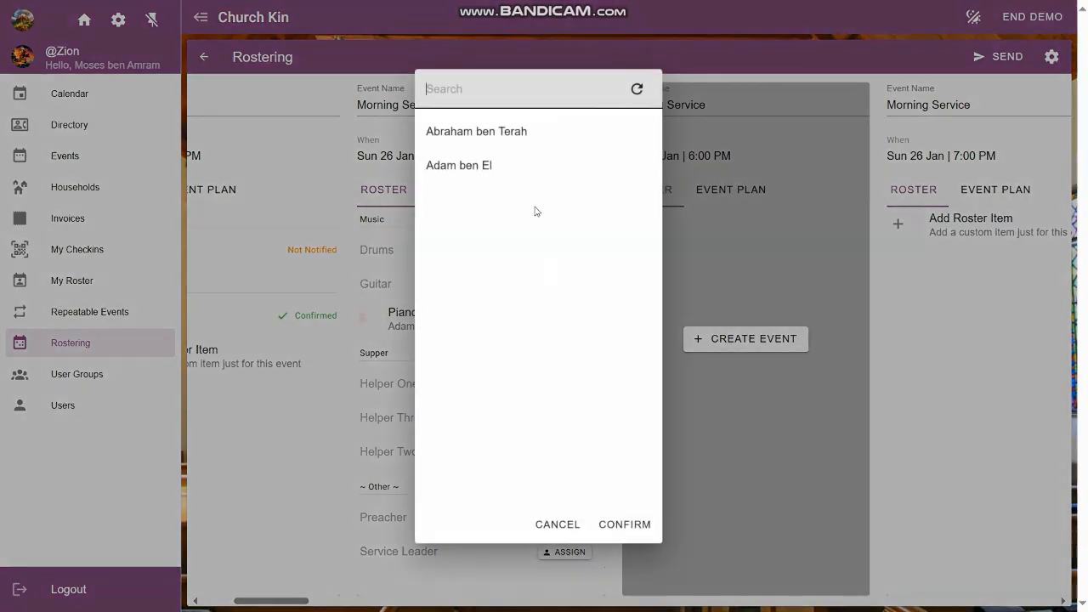
pyautogui.click(567, 512)
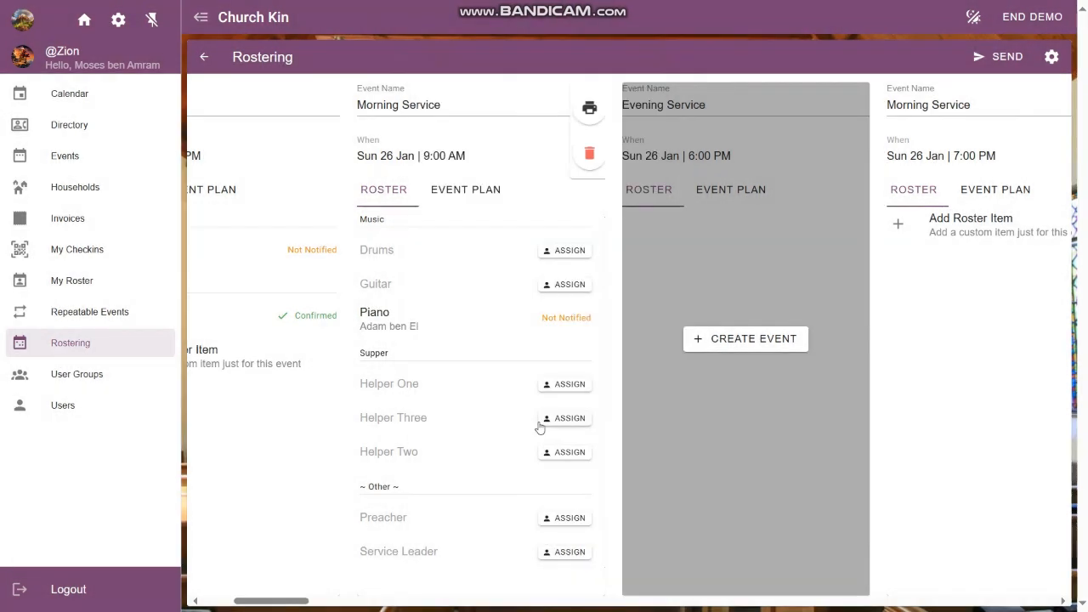
# Step: Assign the first listed person to Helper One in the 26 January 9:00 AM Morning Service
pyautogui.moveTo(553, 318)
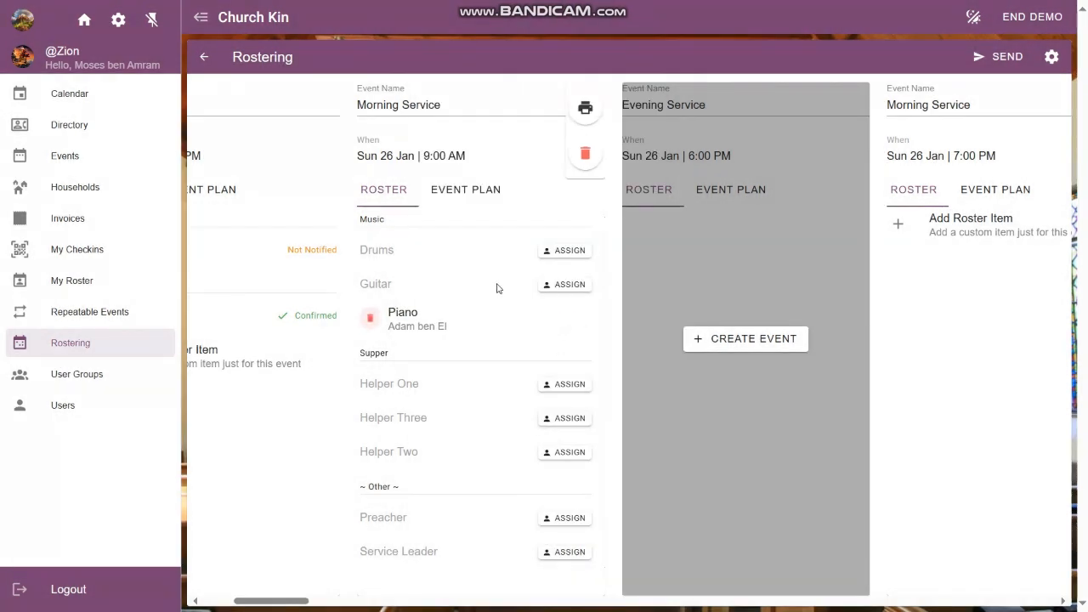
pyautogui.click(566, 392)
pyautogui.click(486, 132)
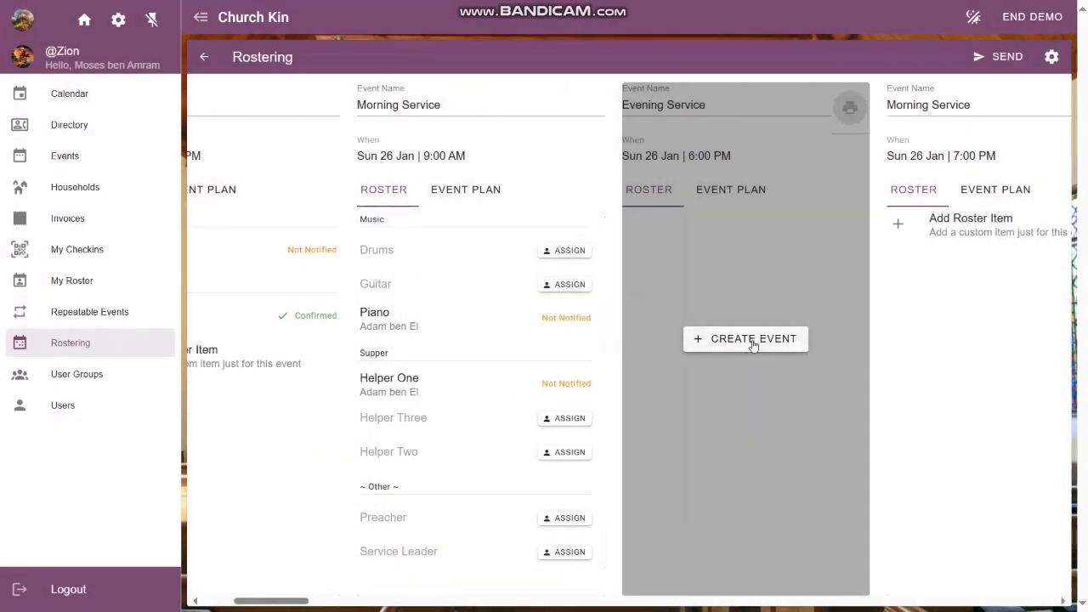
# Step: Create the Evening Service event for Sun 26 Jan at 6:00 PM and assign the second listed person to its Piano item
pyautogui.click(743, 342)
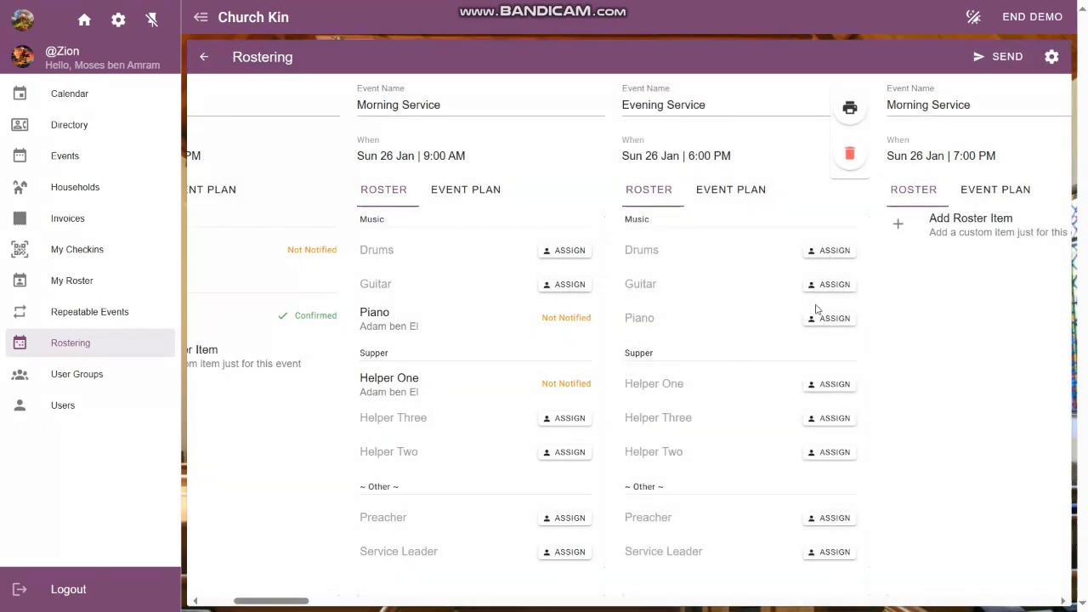
pyautogui.click(828, 318)
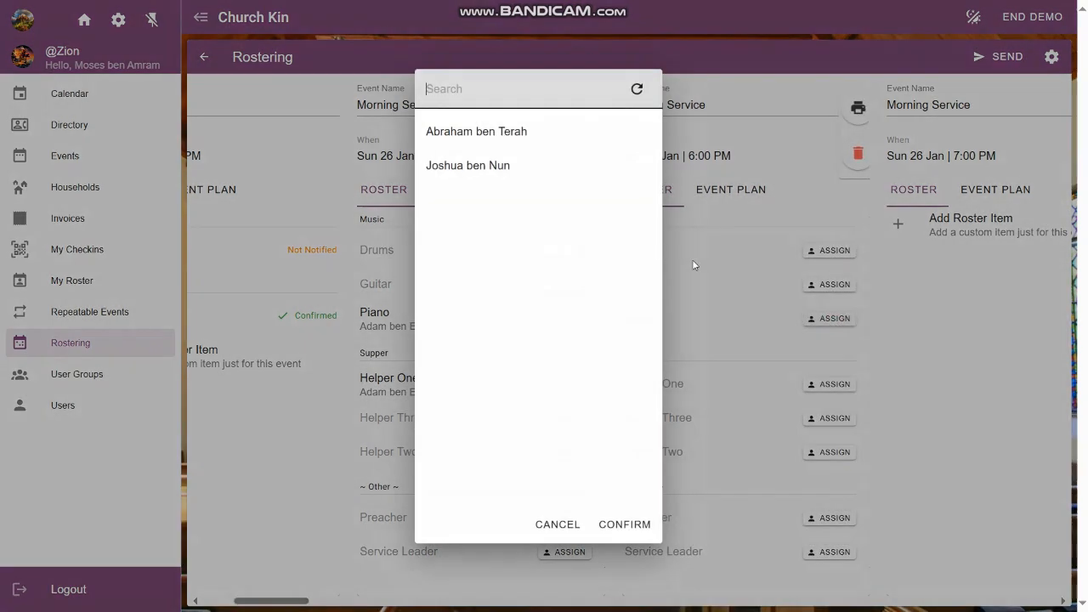
pyautogui.click(536, 182)
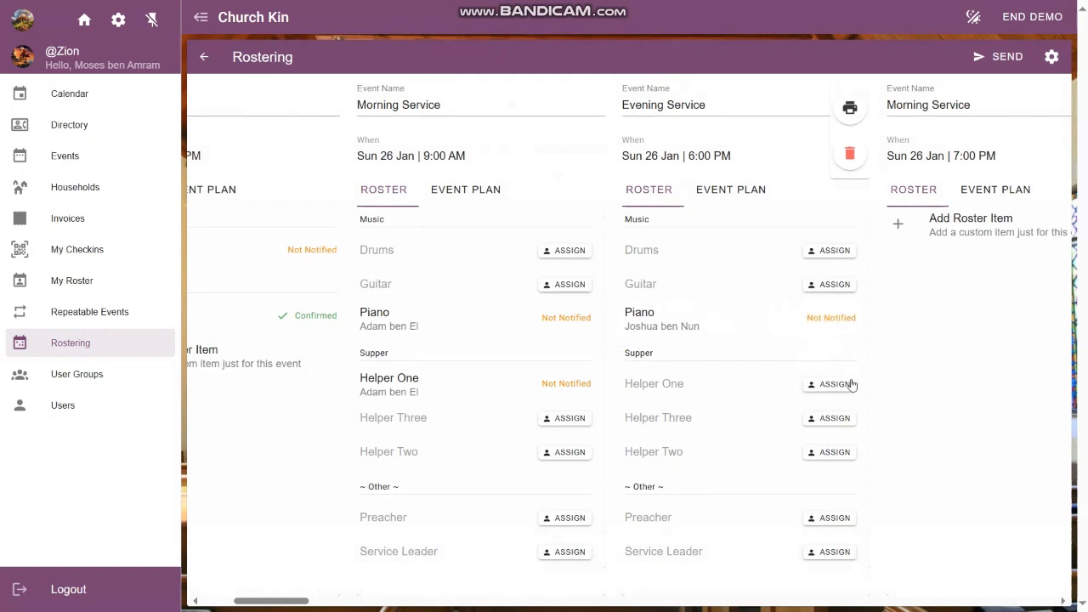
pyautogui.click(830, 384)
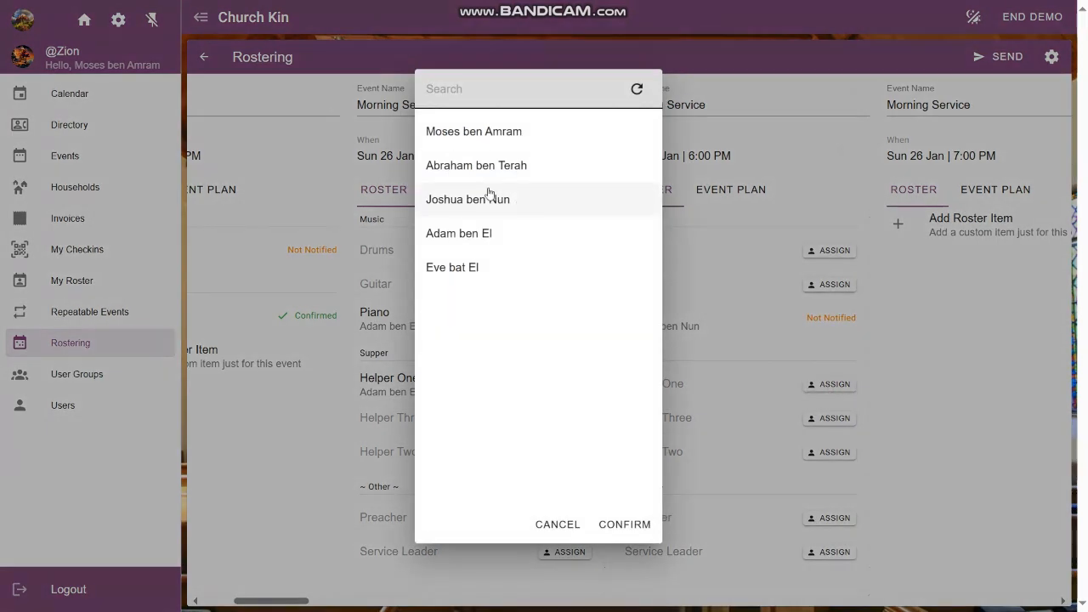
pyautogui.click(473, 201)
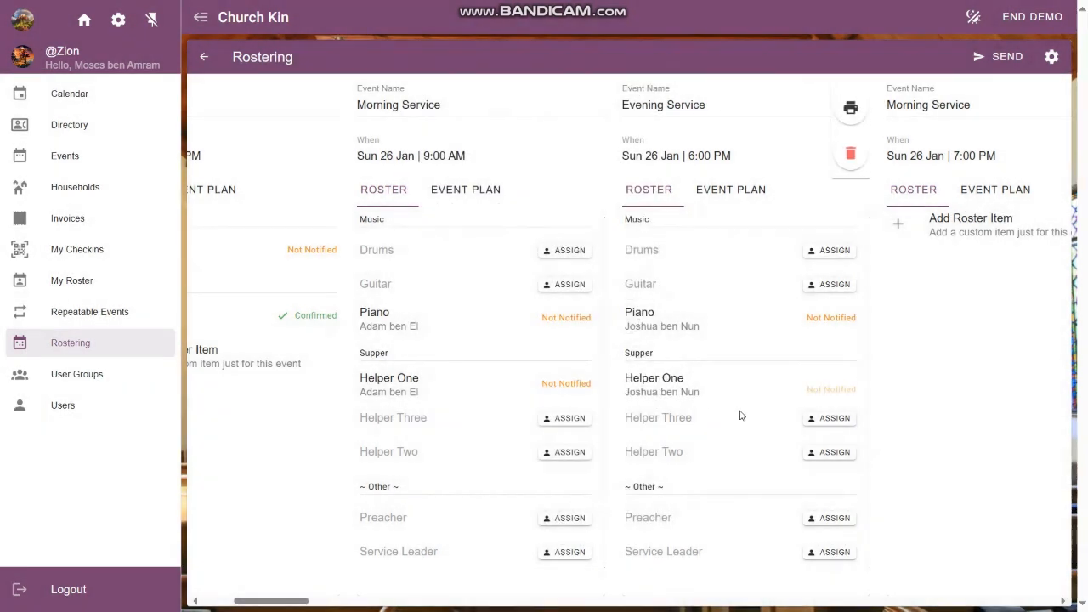
pyautogui.click(786, 384)
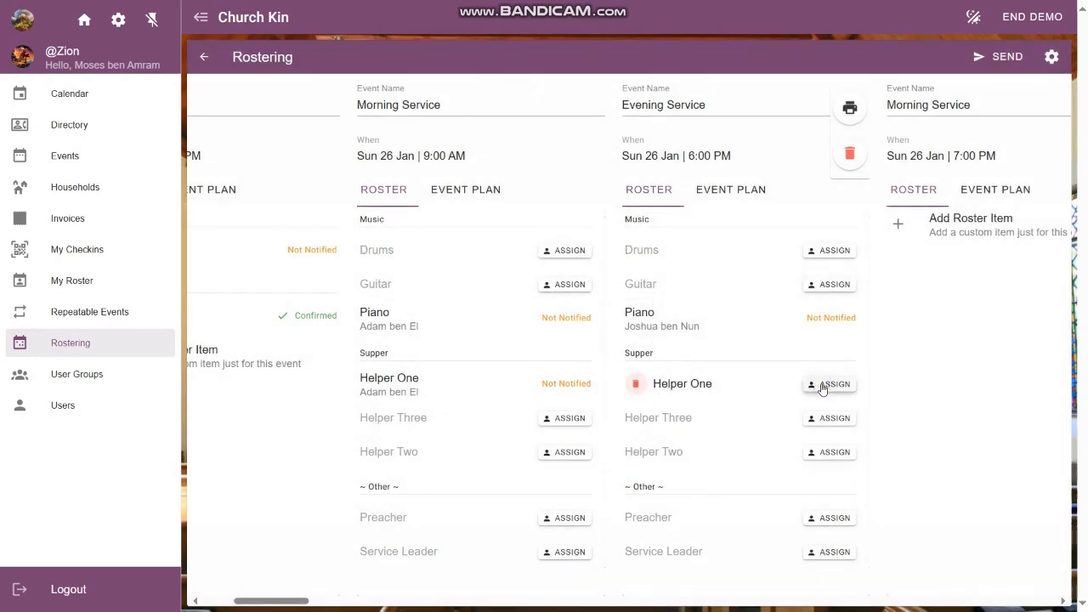
# Step: In the 26 January Evening Service, assign the fifth listed person to Helper One and the fourth to Helper Three
pyautogui.click(821, 387)
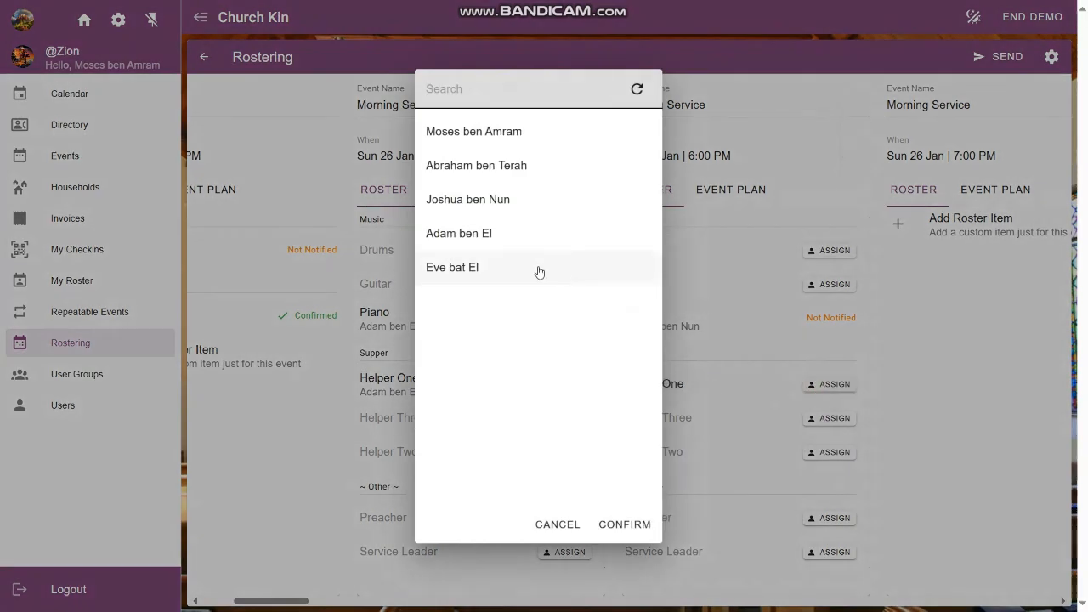
pyautogui.click(474, 274)
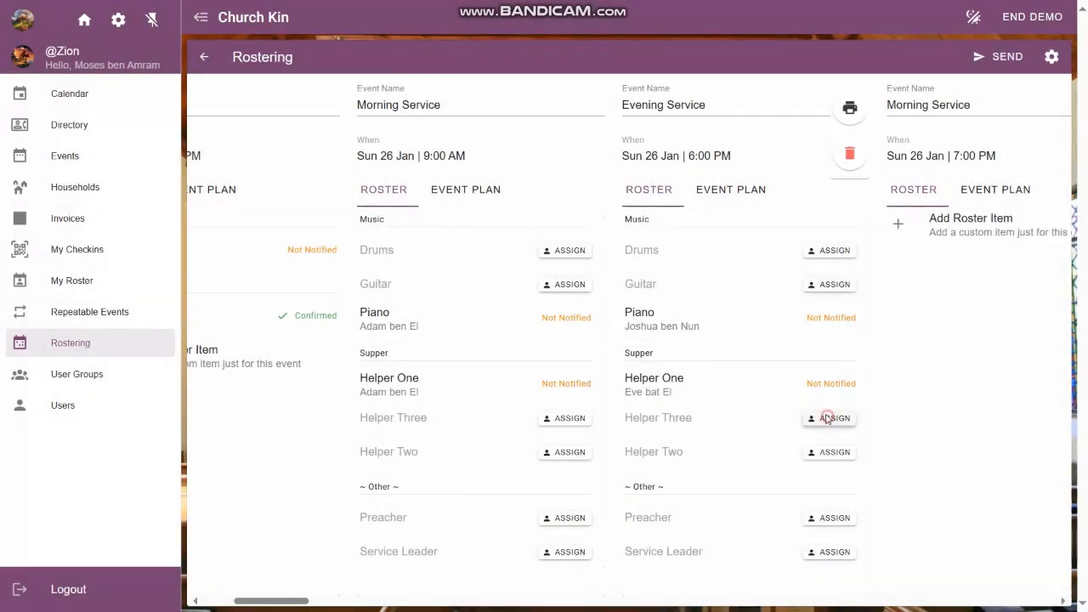
pyautogui.click(827, 418)
pyautogui.click(454, 236)
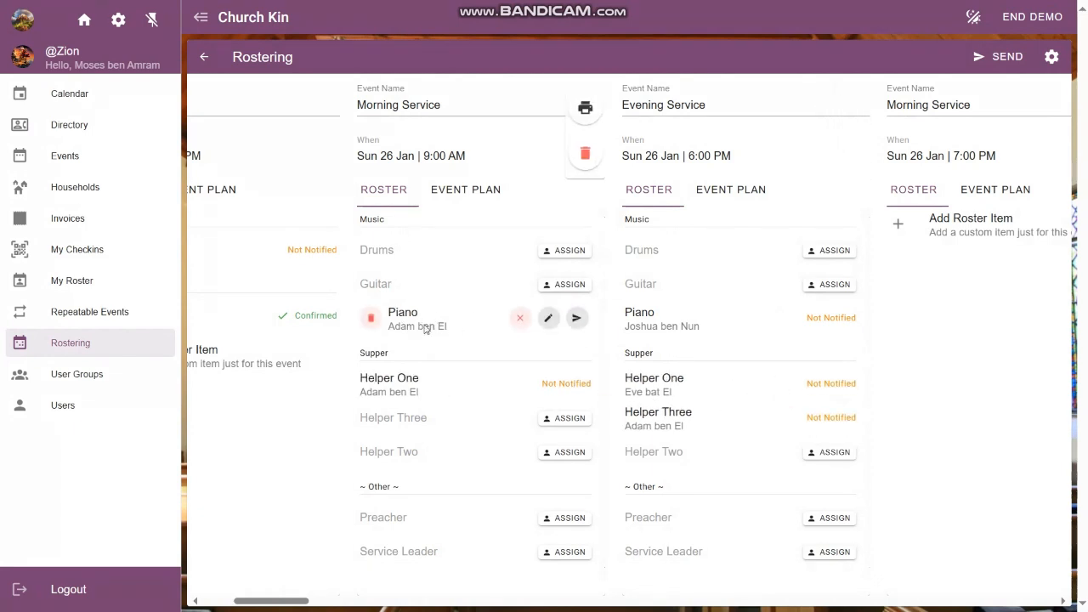
# Step: Look at the notification options for the Morning Service's Piano assignment and for the whole roster, without sending any
pyautogui.click(578, 319)
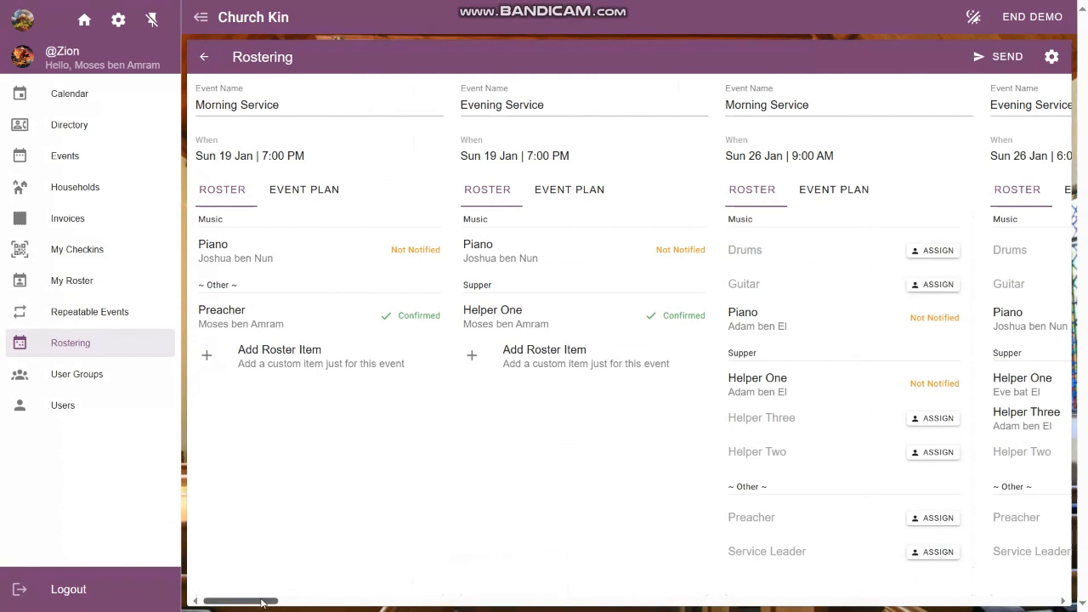
pyautogui.moveTo(264, 605); pyautogui.dragTo(303, 605)
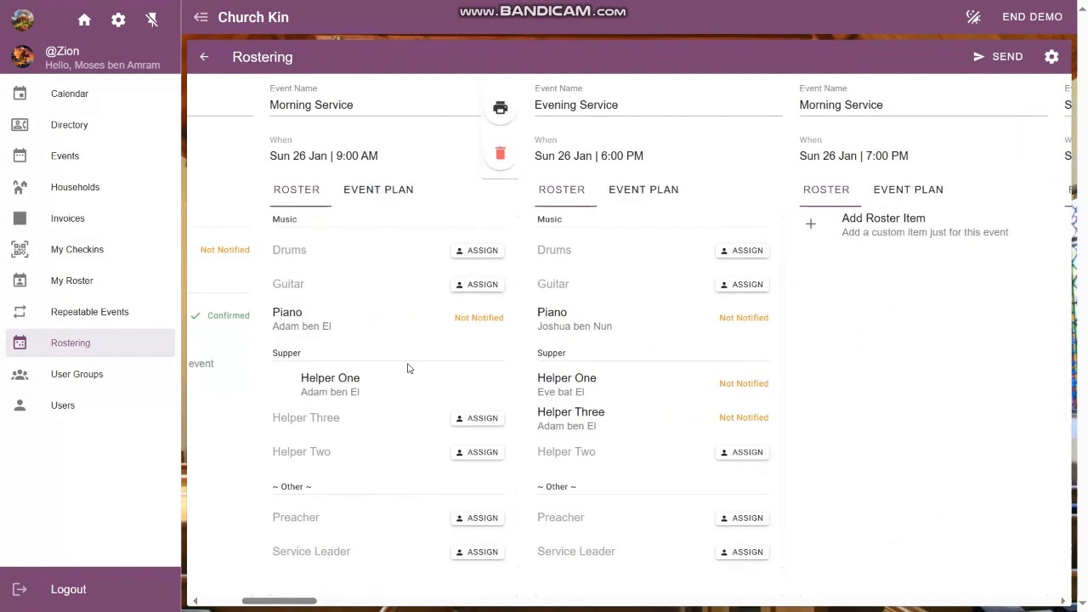
pyautogui.click(1000, 57)
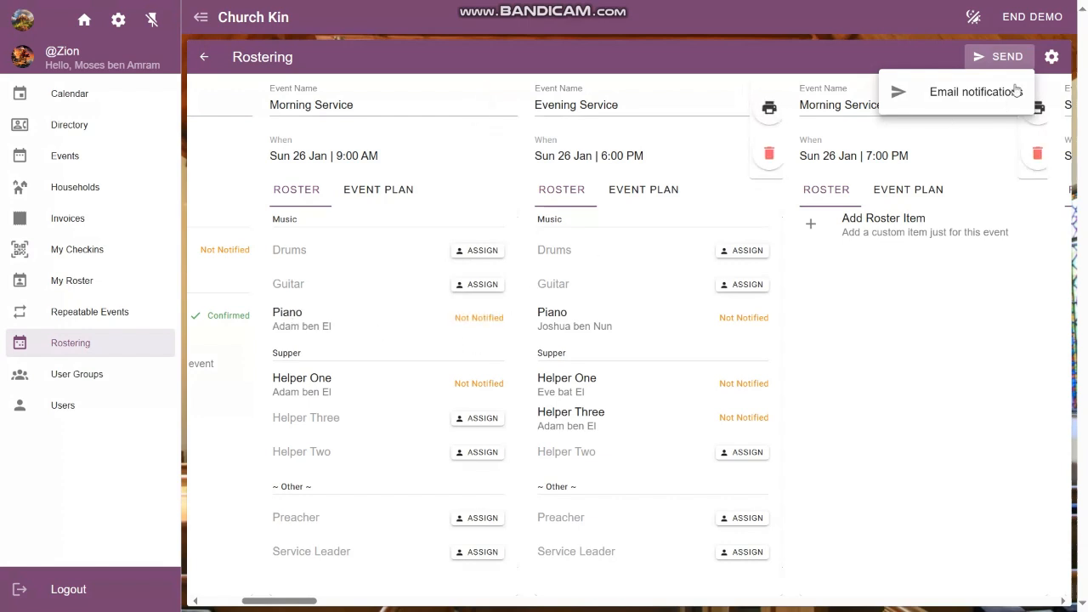
pyautogui.click(793, 53)
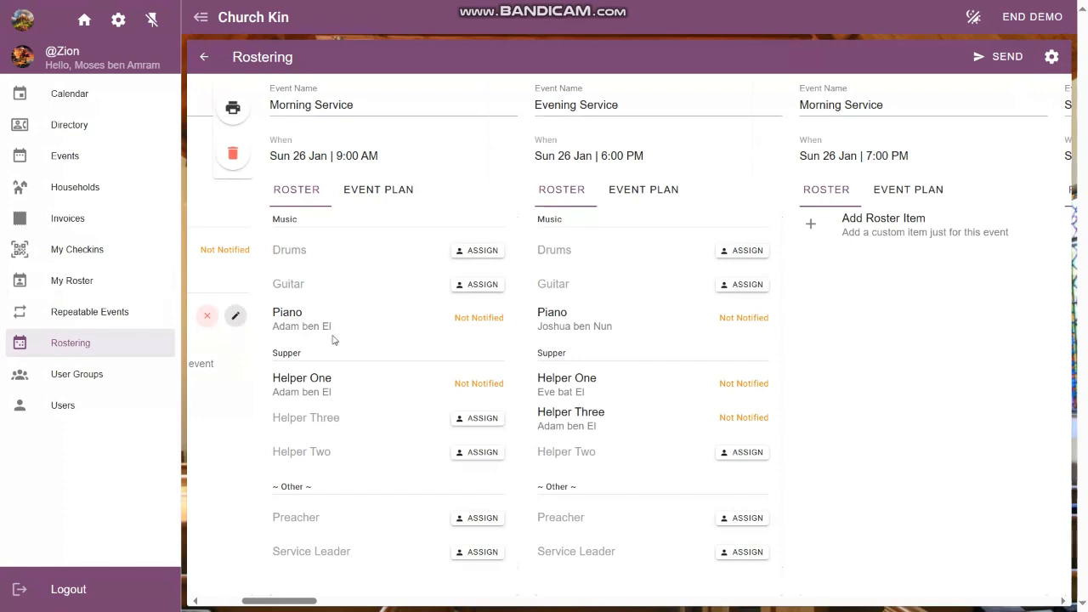
# Step: Switch the rostering layout from Event to Roster Item
pyautogui.moveTo(289, 601); pyautogui.dragTo(244, 600)
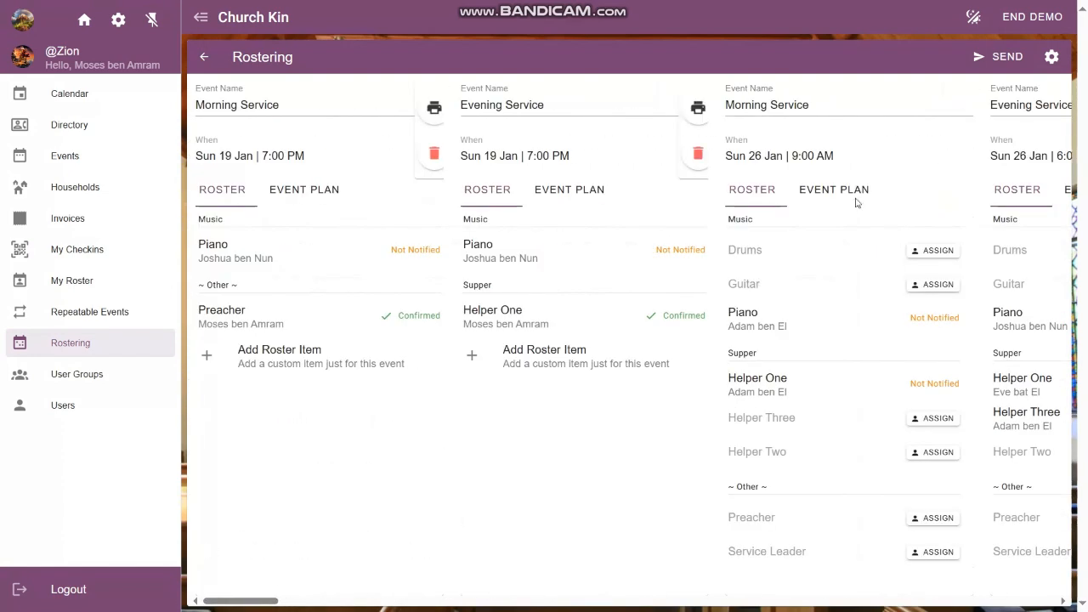
pyautogui.click(1051, 56)
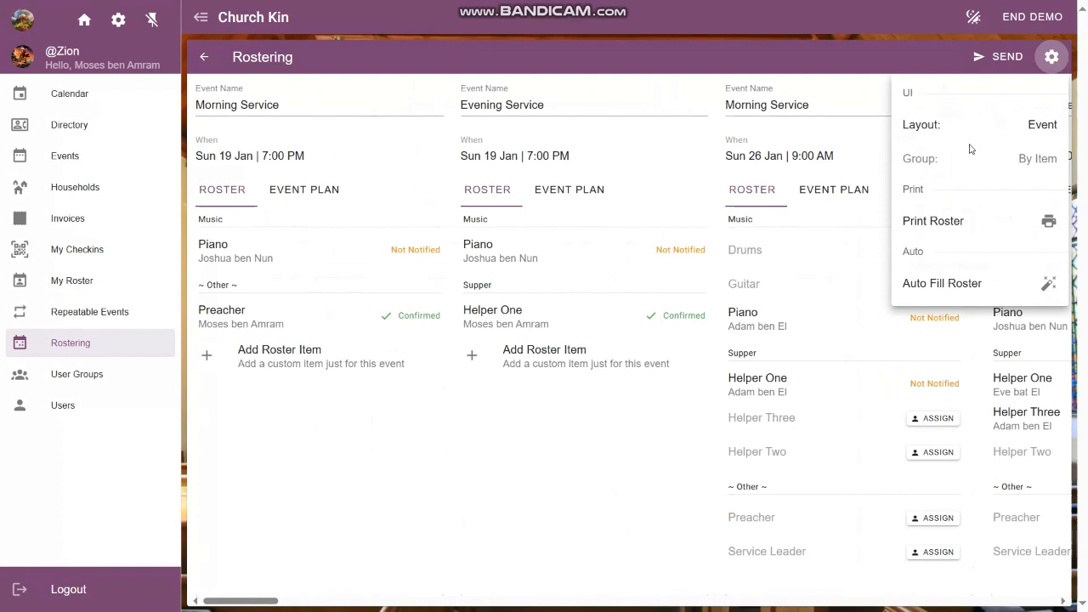
pyautogui.click(938, 128)
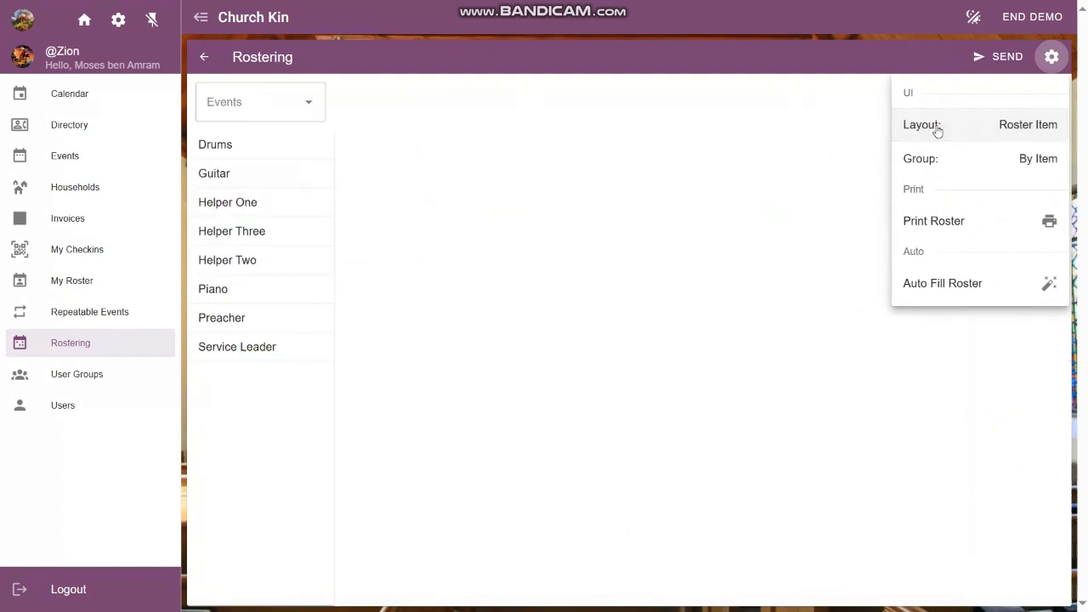
# Step: Show the Piano roster item and filter its events to Morning Service
pyautogui.click(454, 295)
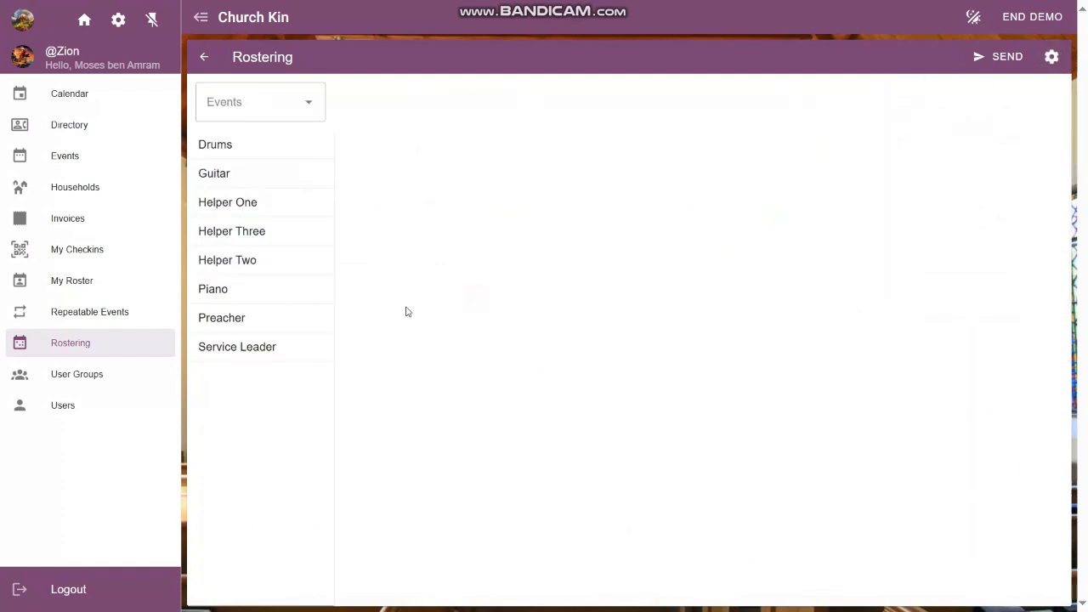
pyautogui.click(282, 292)
pyautogui.moveTo(556, 199)
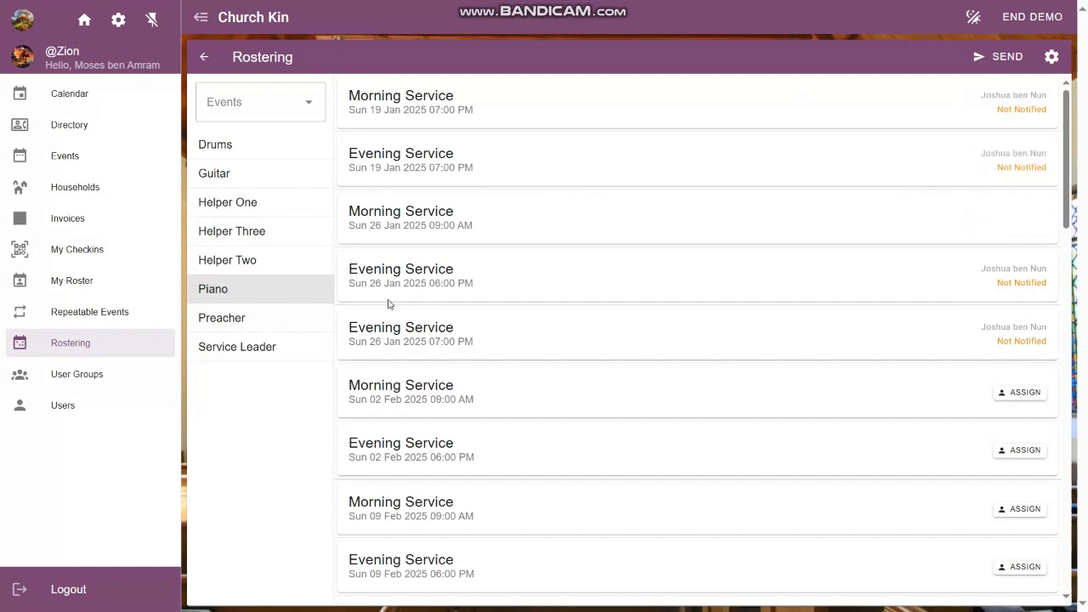
pyautogui.click(299, 109)
pyautogui.click(270, 153)
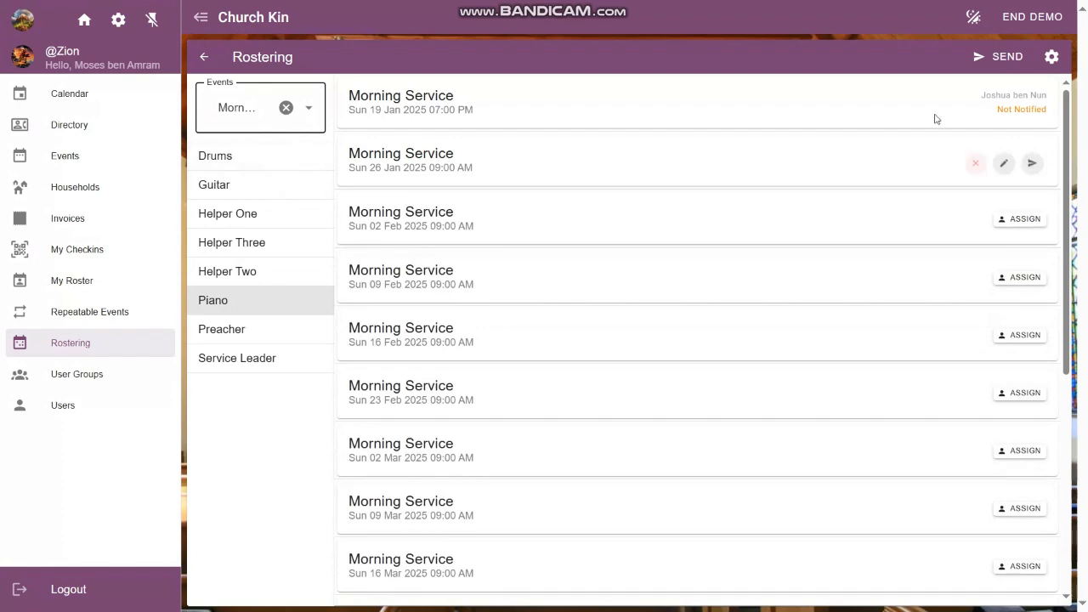
# Step: Assign the second listed person to Piano for the 2 February Morning Service and the first listed person for 9 February
pyautogui.click(1000, 222)
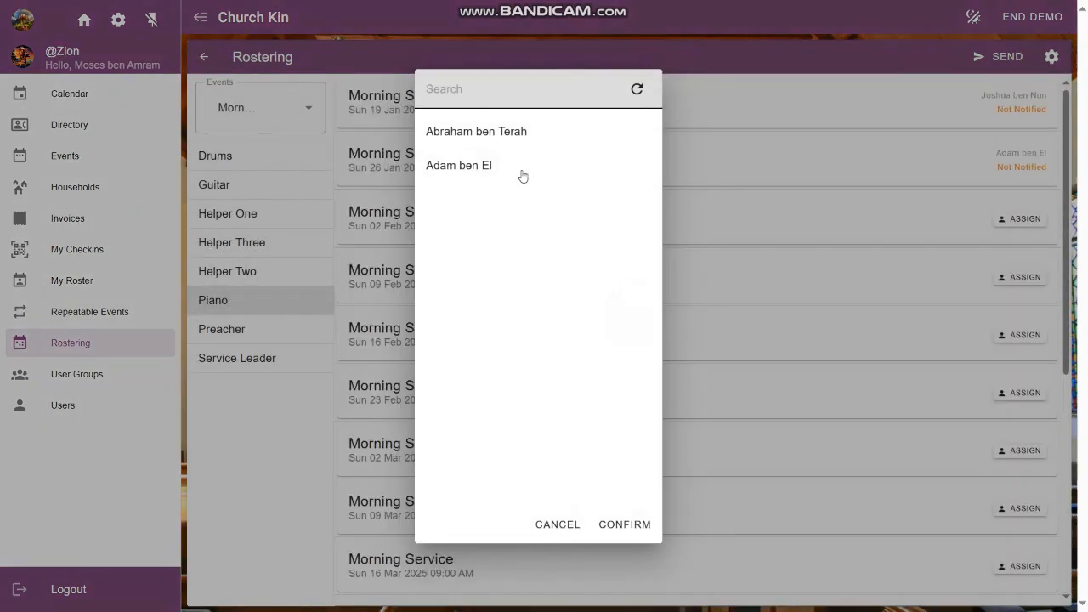
pyautogui.click(520, 170)
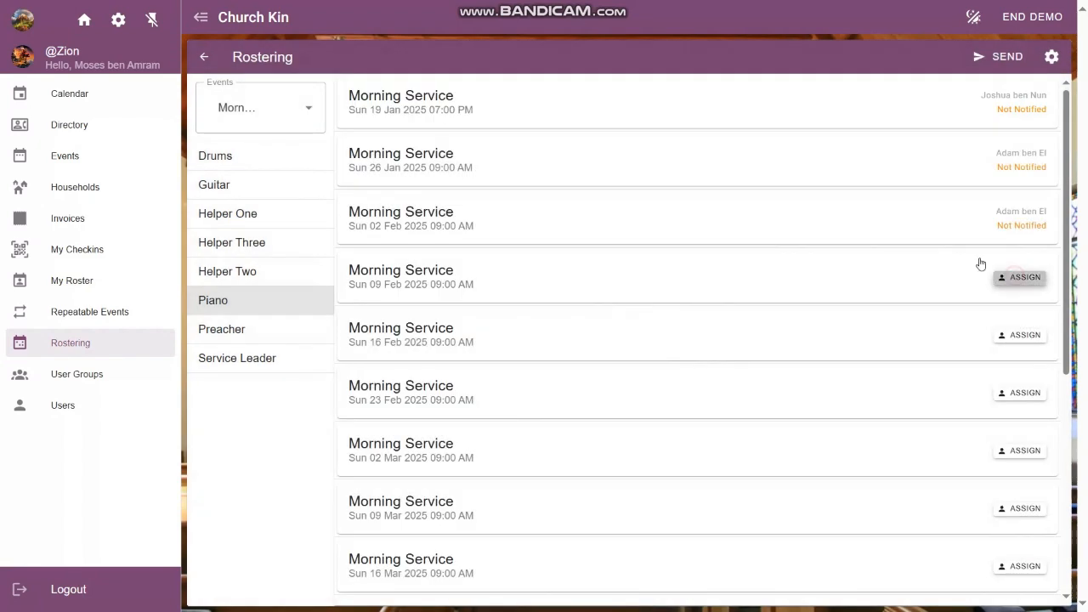
pyautogui.click(996, 275)
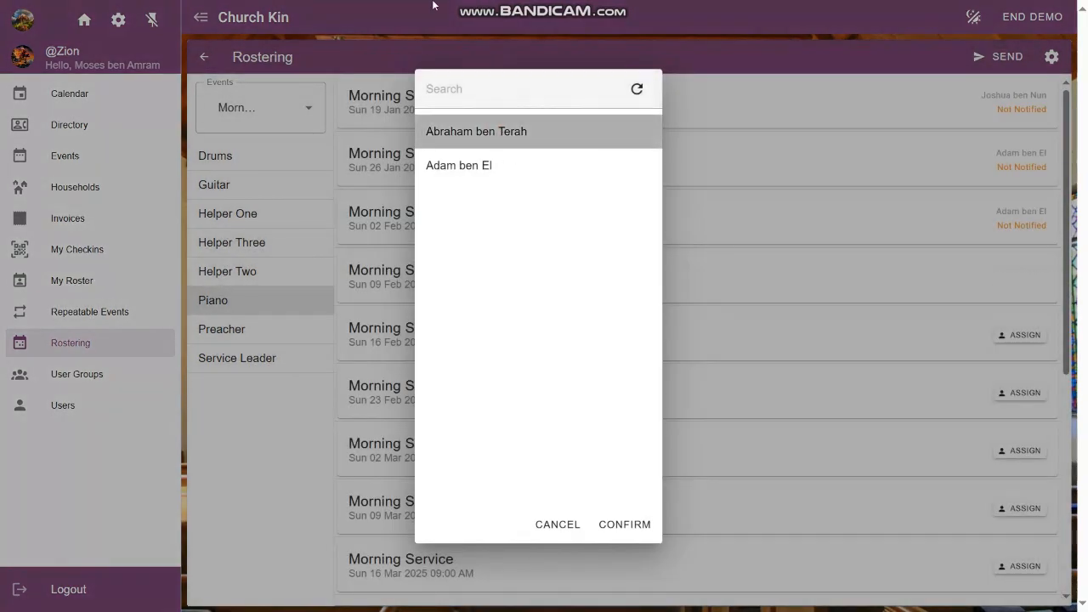
pyautogui.click(476, 132)
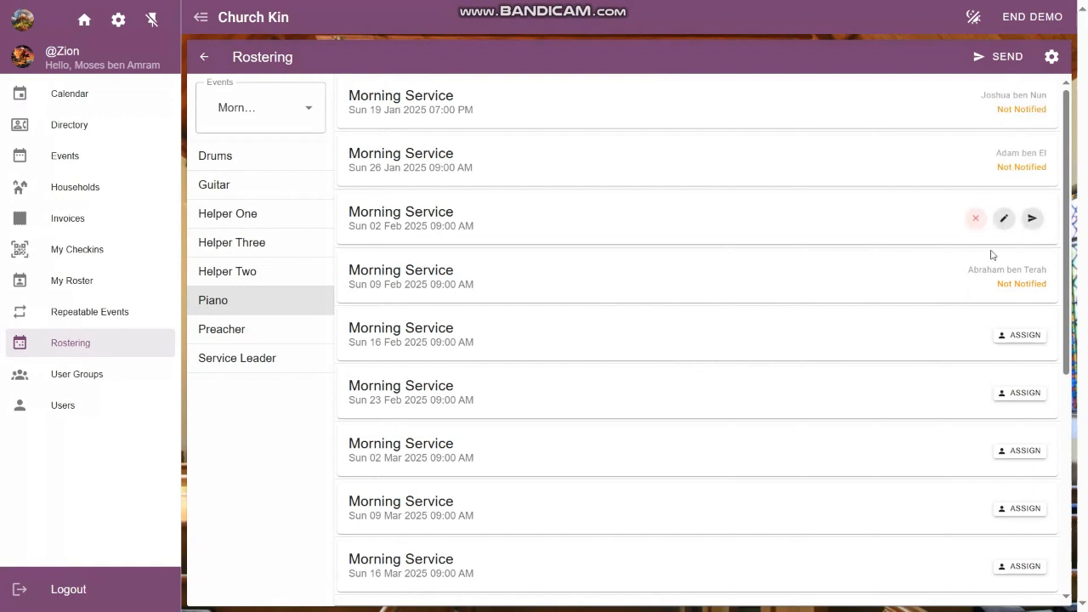
pyautogui.moveTo(1030, 228)
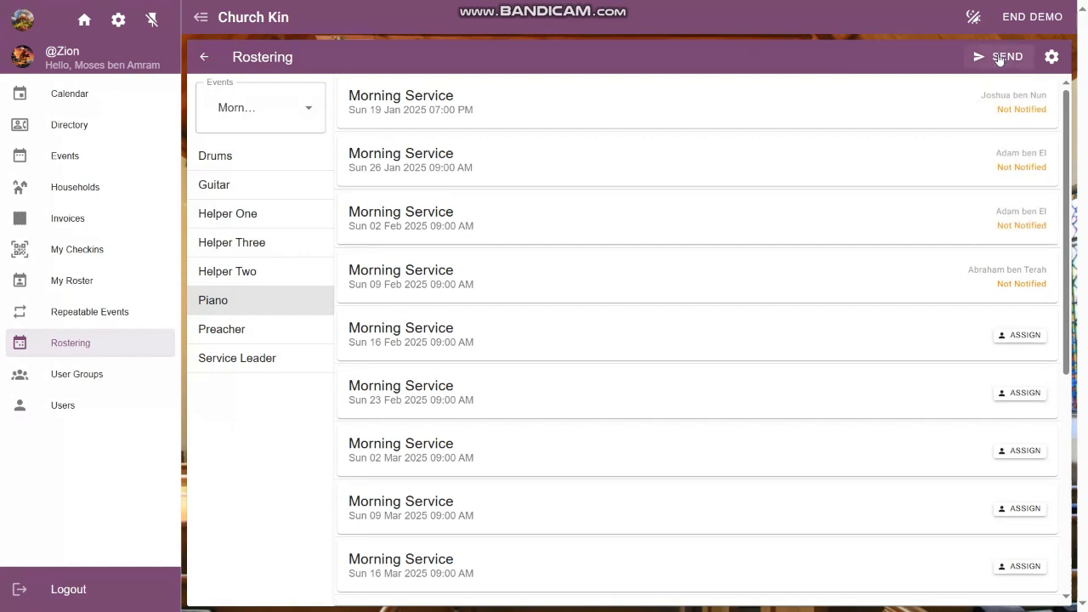
# Step: Group the roster By Group and review the Morning Service items under Supper, Other and Music
pyautogui.click(1052, 60)
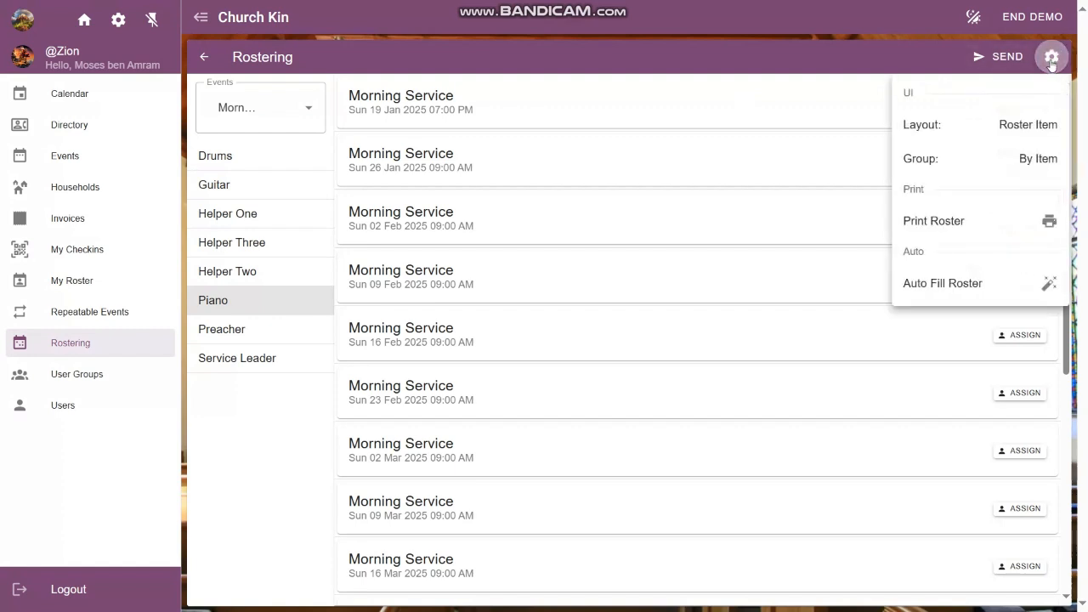
pyautogui.click(952, 161)
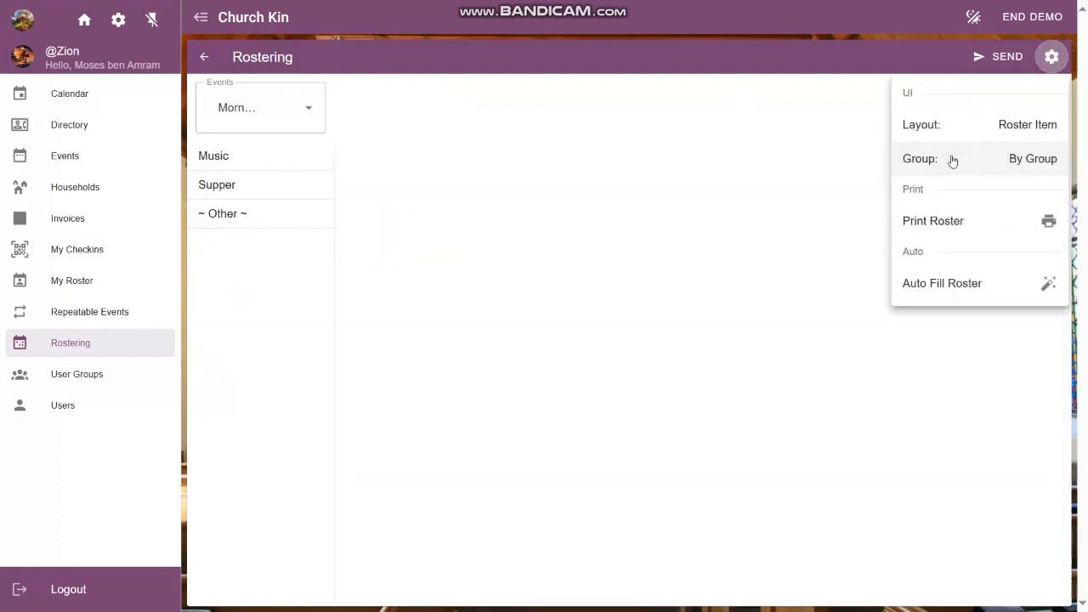
pyautogui.click(249, 186)
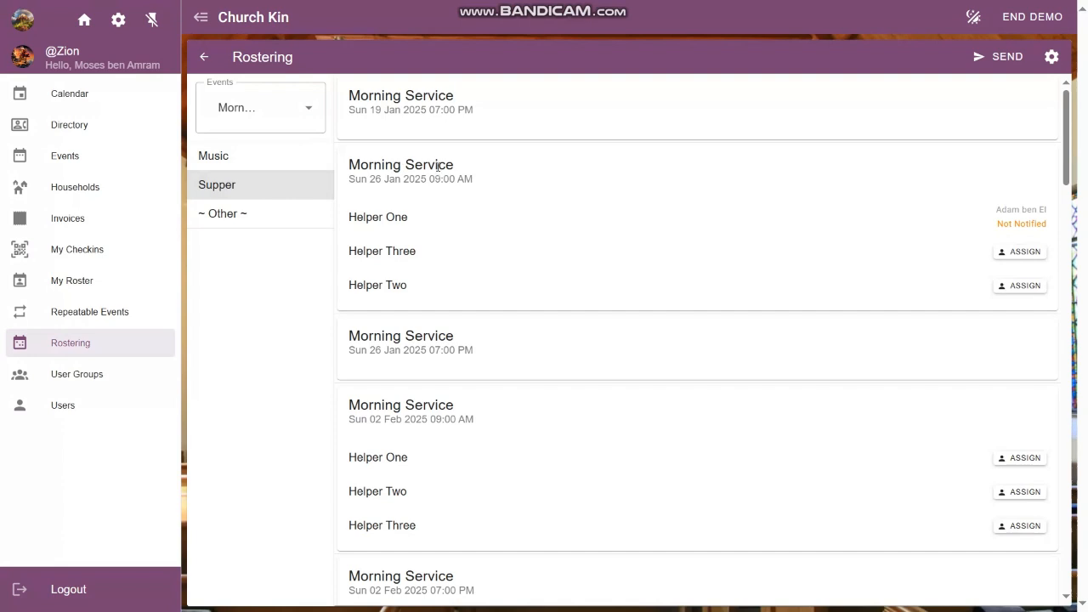
pyautogui.moveTo(409, 238)
pyautogui.scroll(-1, 546, 252)
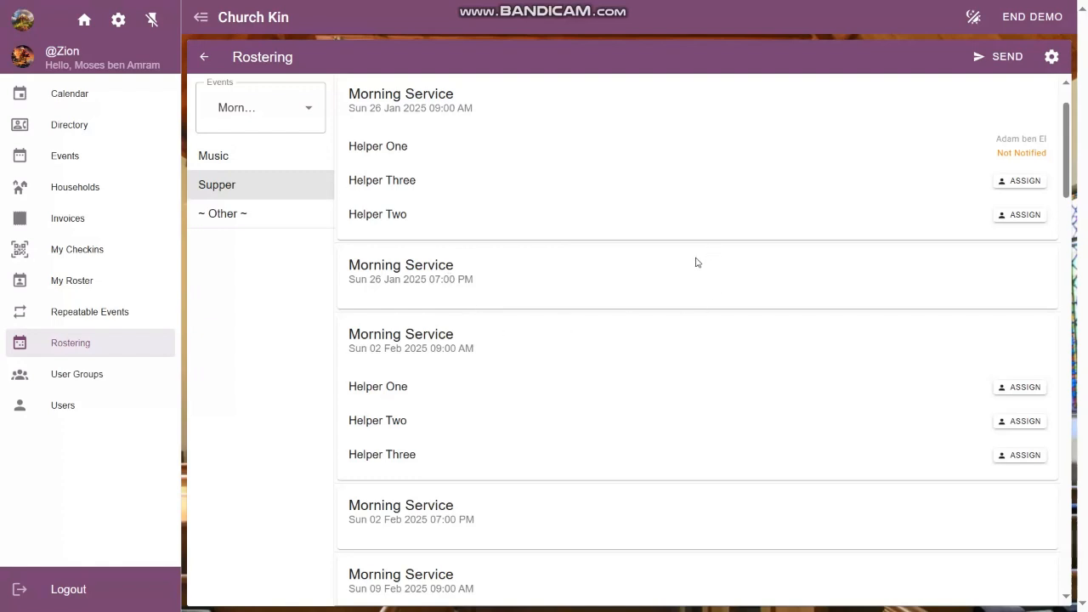
pyautogui.scroll(-2, 640, 294)
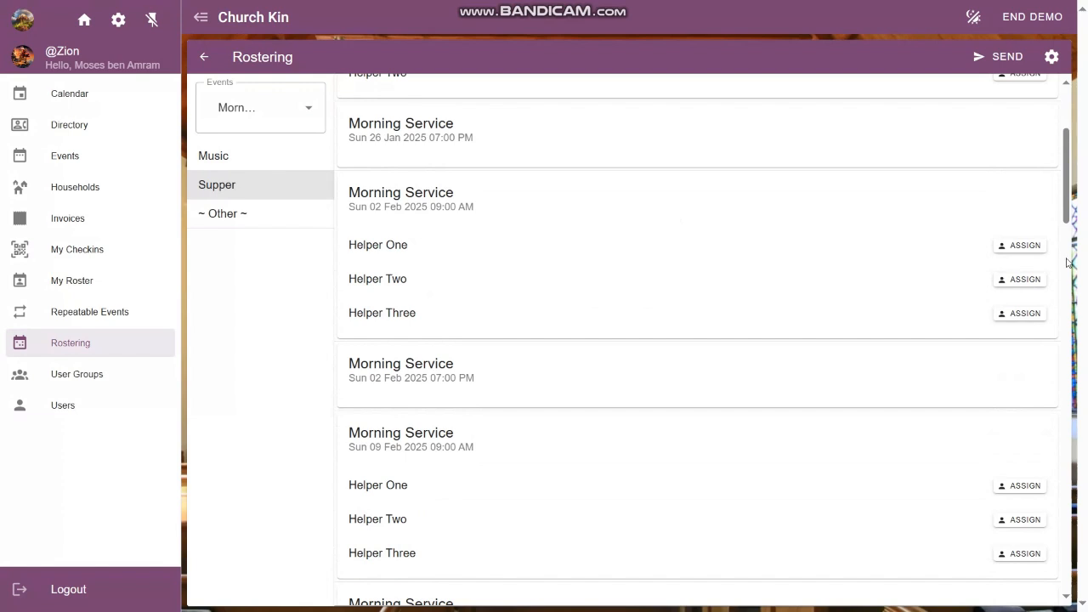
pyautogui.click(248, 215)
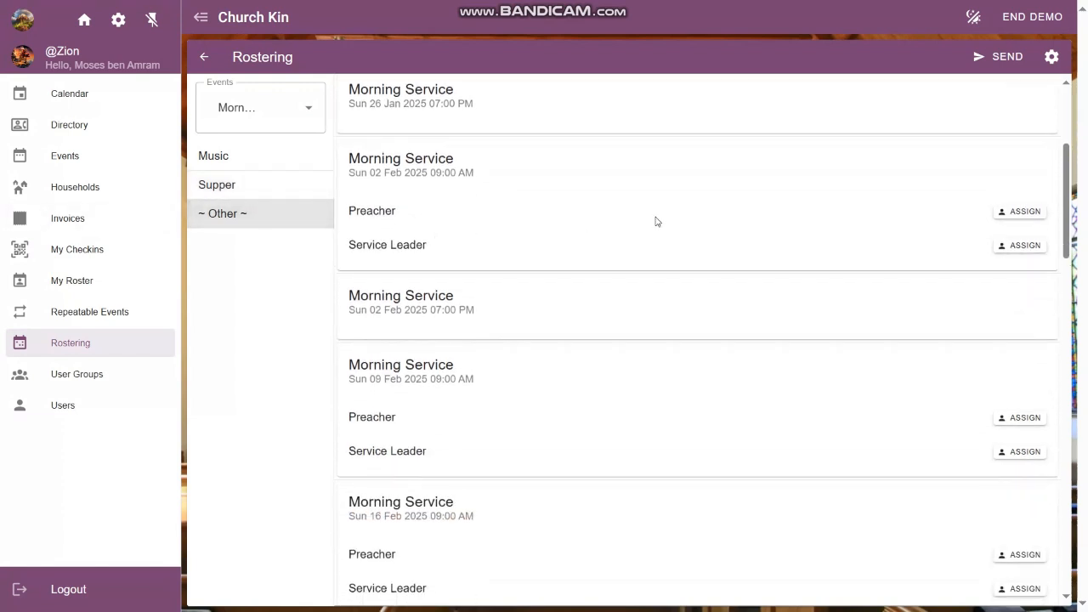
pyautogui.click(253, 163)
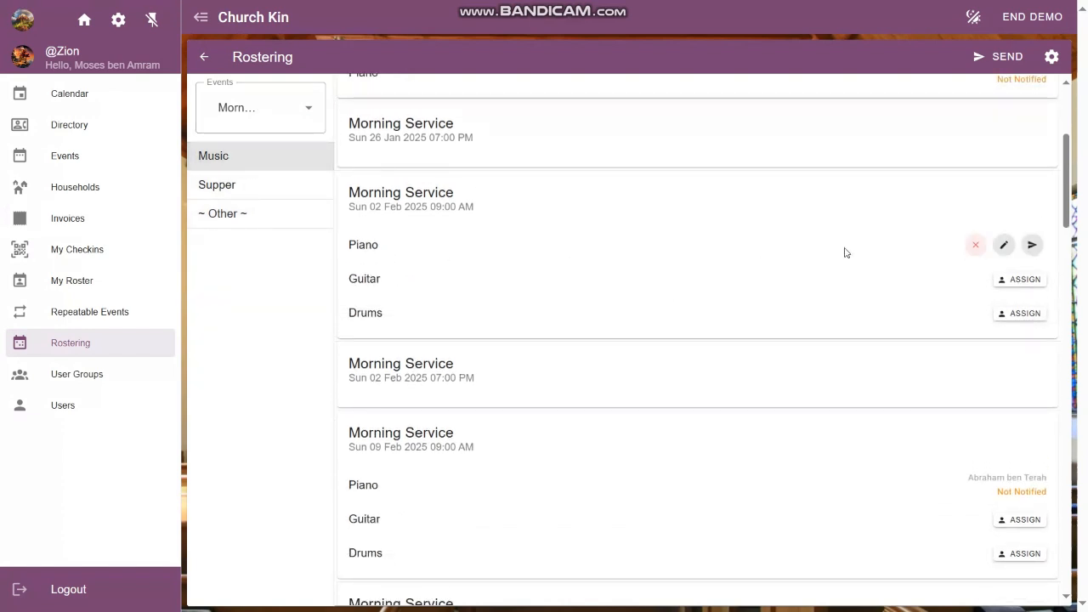
pyautogui.scroll(3, 704, 304)
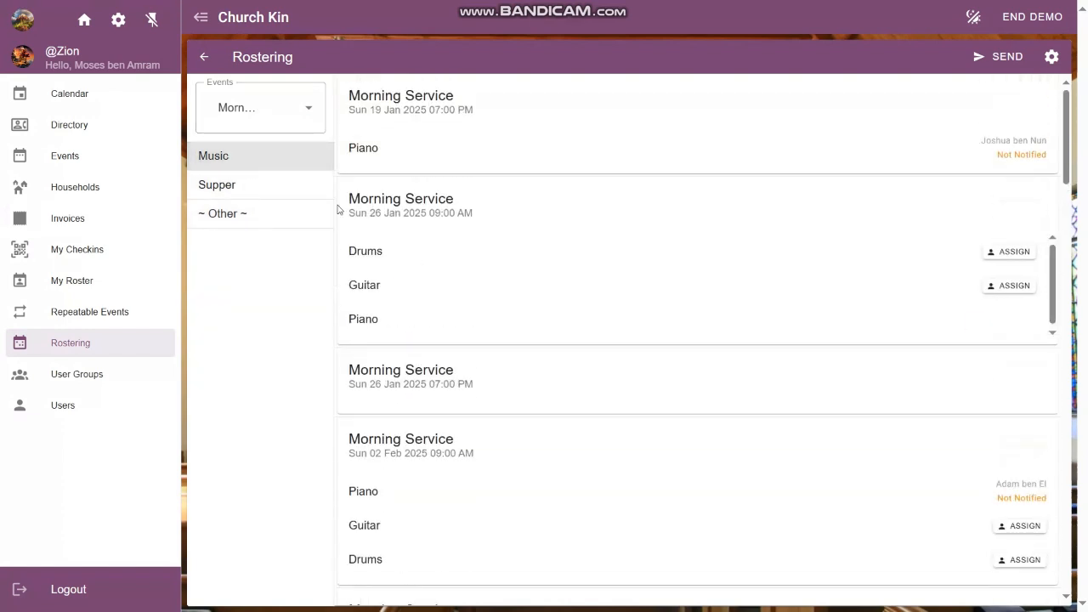
# Step: Look at the Auto Fill Roster option and the Unavailability calendar in My Profile, and return to Rostering
pyautogui.click(1051, 56)
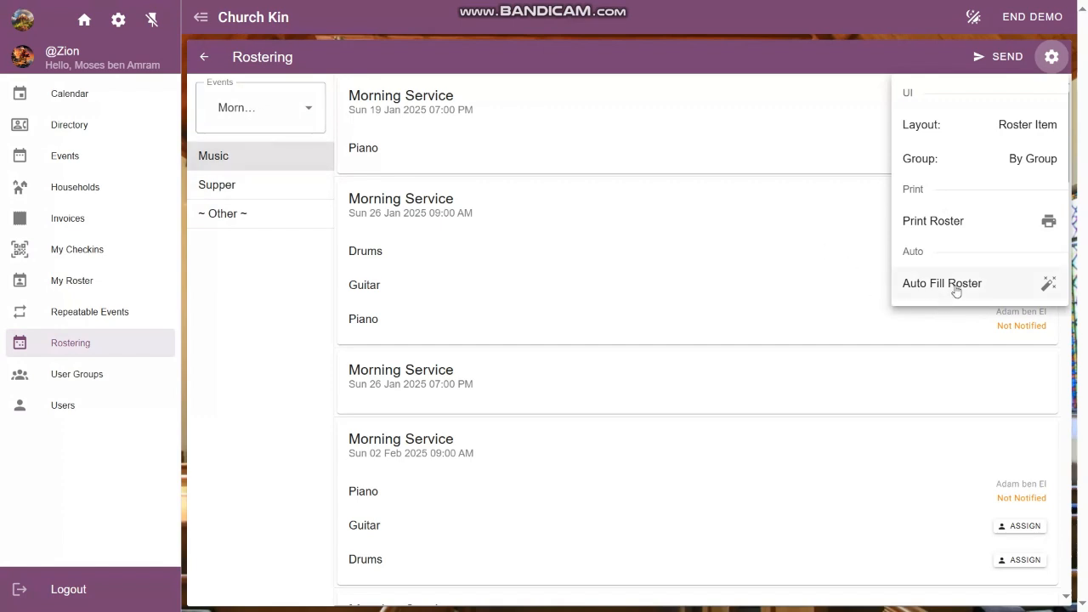
pyautogui.click(700, 57)
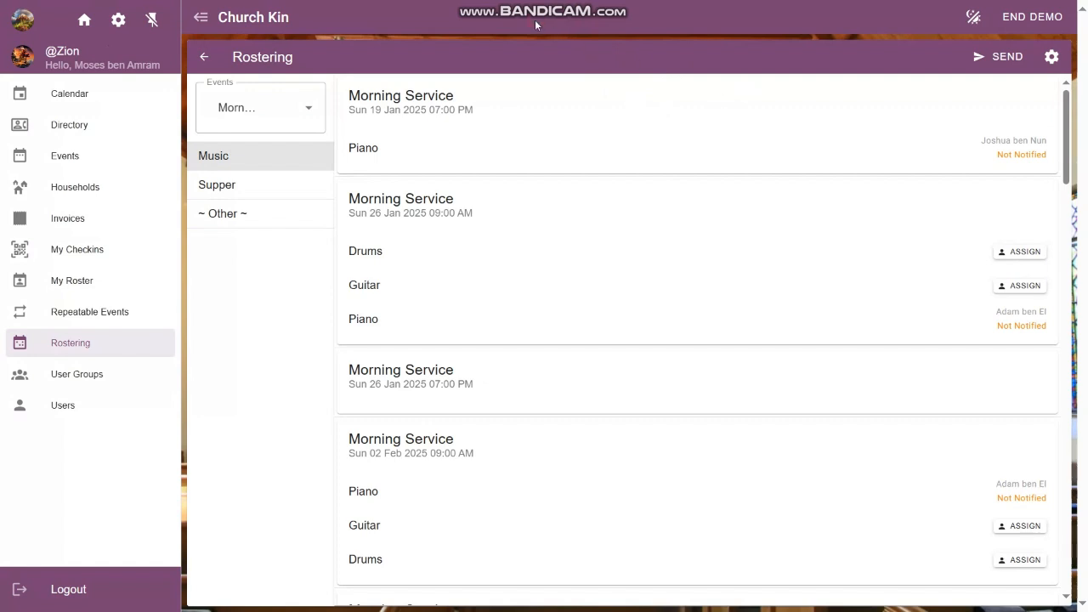
pyautogui.click(119, 19)
pyautogui.click(306, 95)
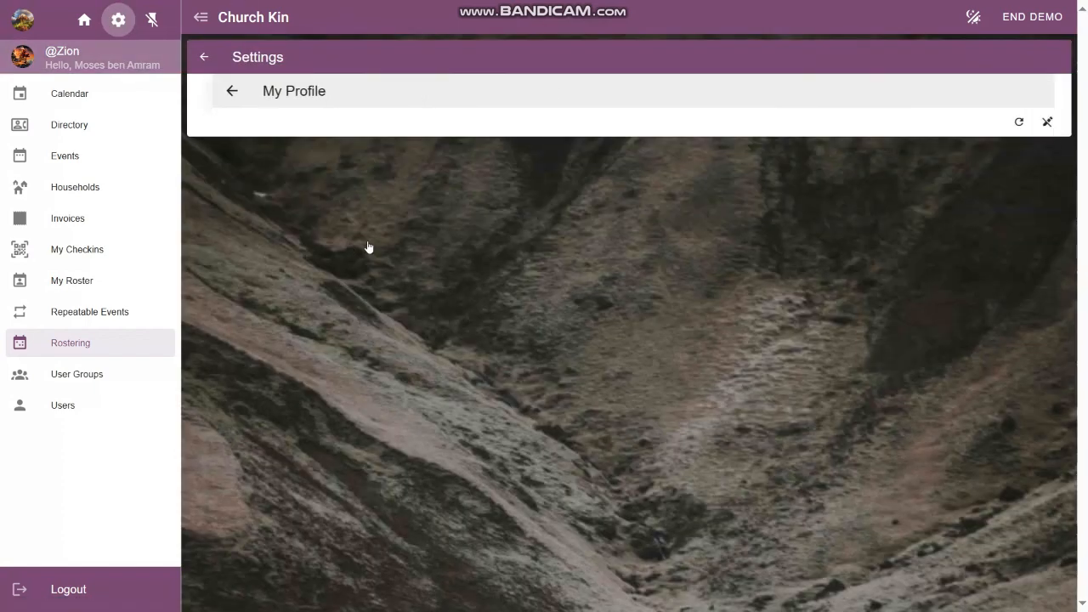
pyautogui.scroll(-5, 595, 391)
pyautogui.scroll(2, 686, 460)
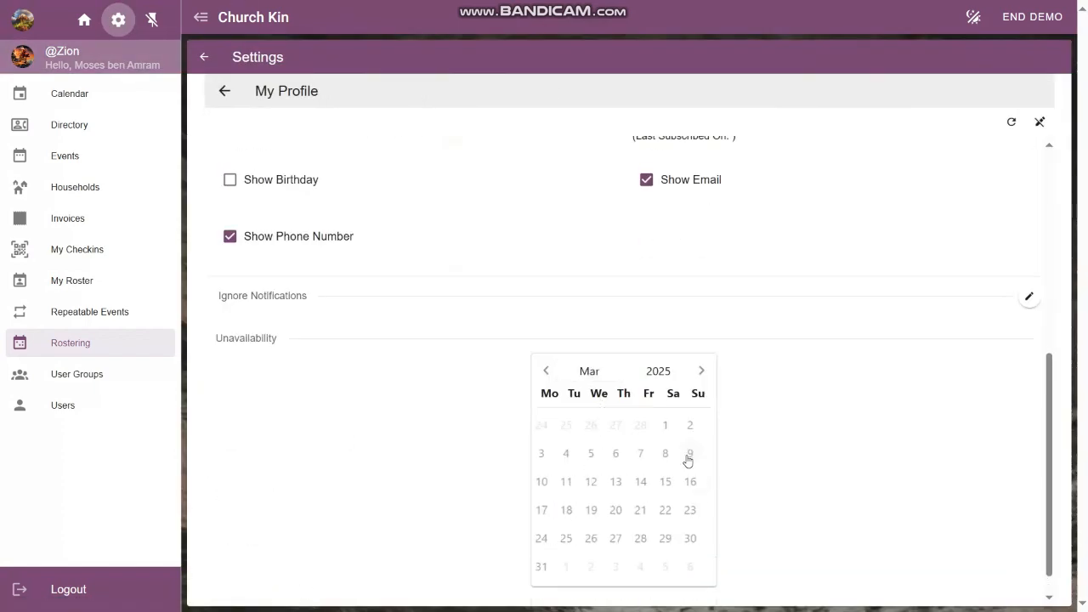
pyautogui.click(107, 342)
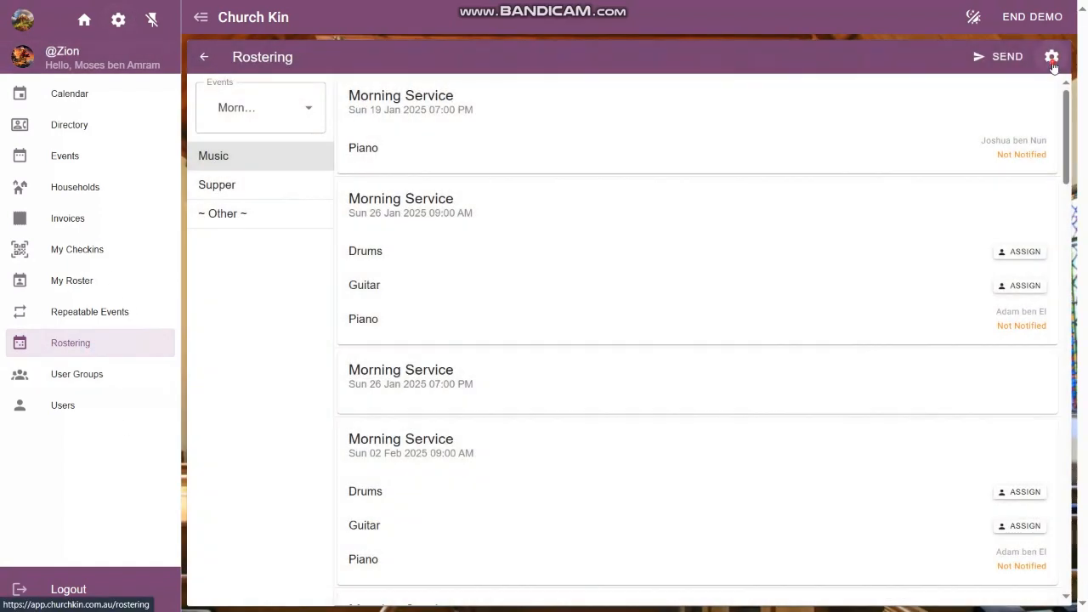
# Step: Preview the printable Morning Service roster for the Music group from 20 January to 28 February 2025, skipping user selection, and close it without generating
pyautogui.click(1052, 56)
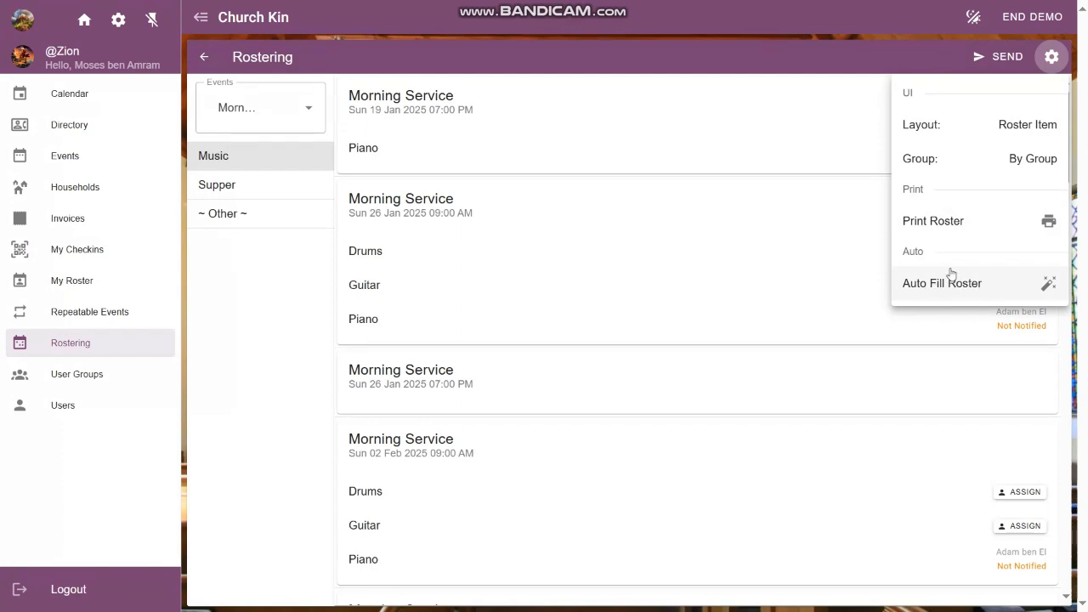
pyautogui.click(941, 222)
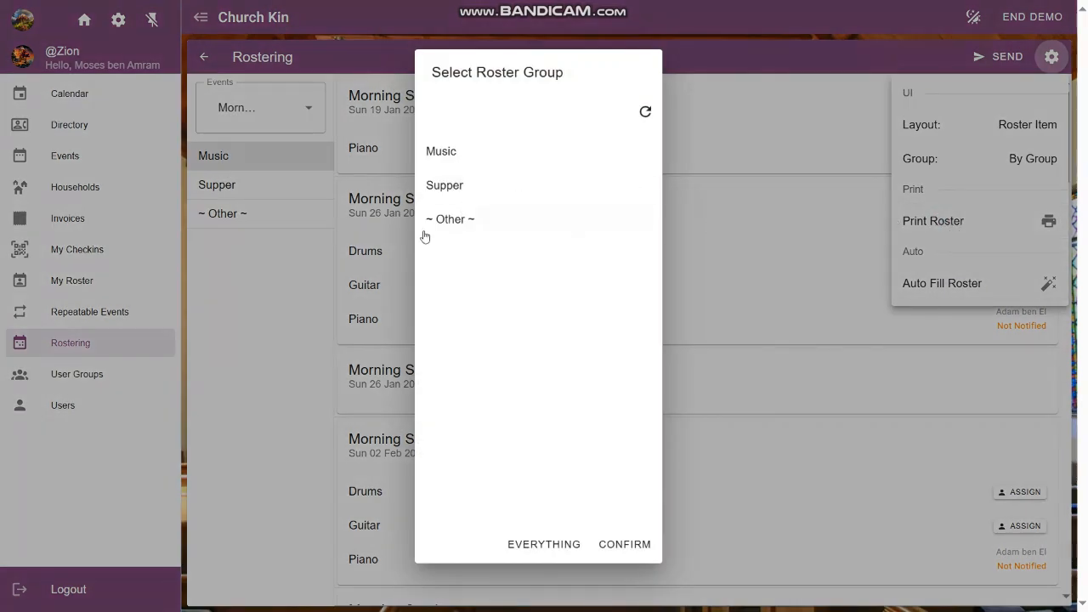
pyautogui.click(462, 161)
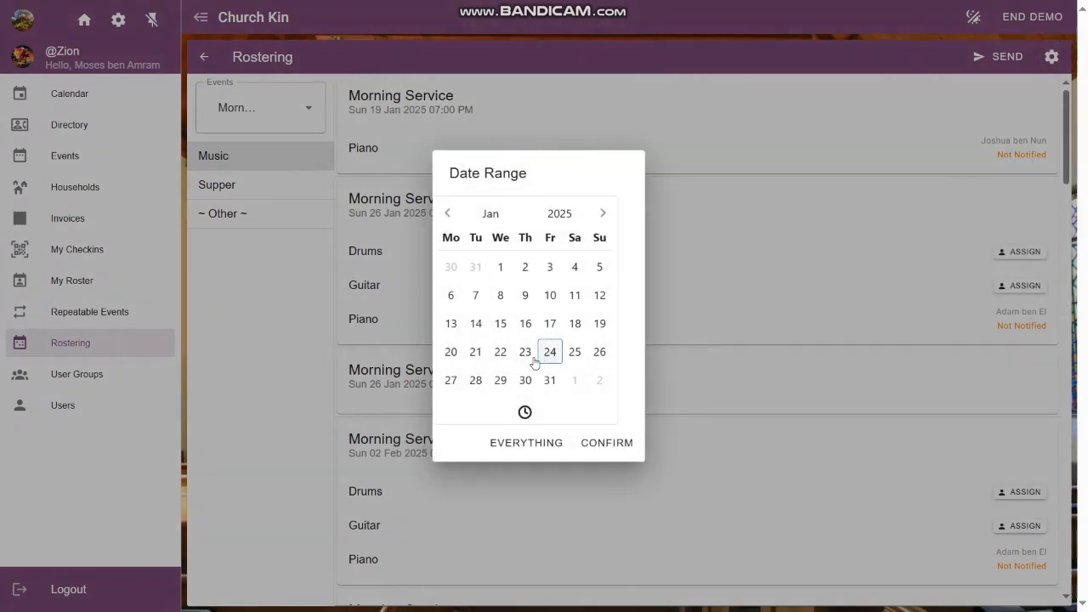
pyautogui.click(450, 352)
pyautogui.click(603, 214)
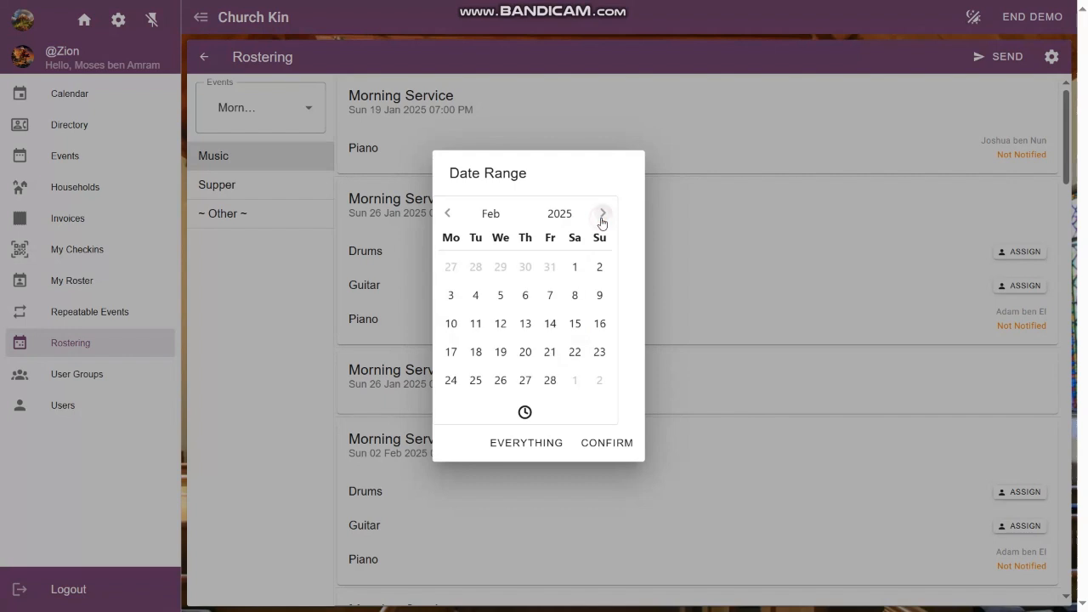
pyautogui.click(550, 380)
pyautogui.click(603, 454)
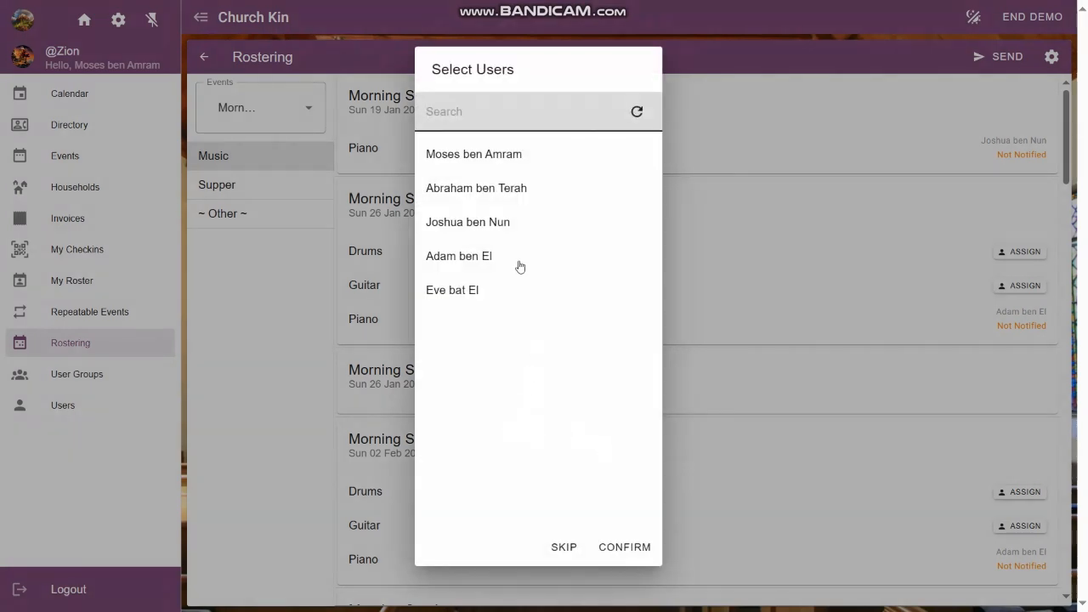
pyautogui.click(564, 551)
pyautogui.click(481, 141)
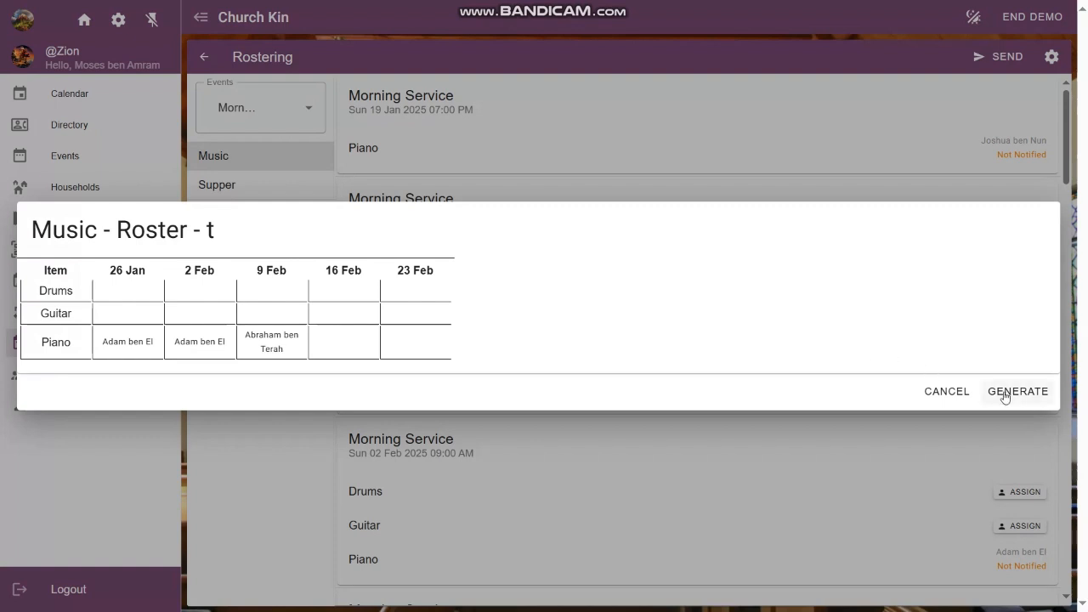
pyautogui.click(938, 396)
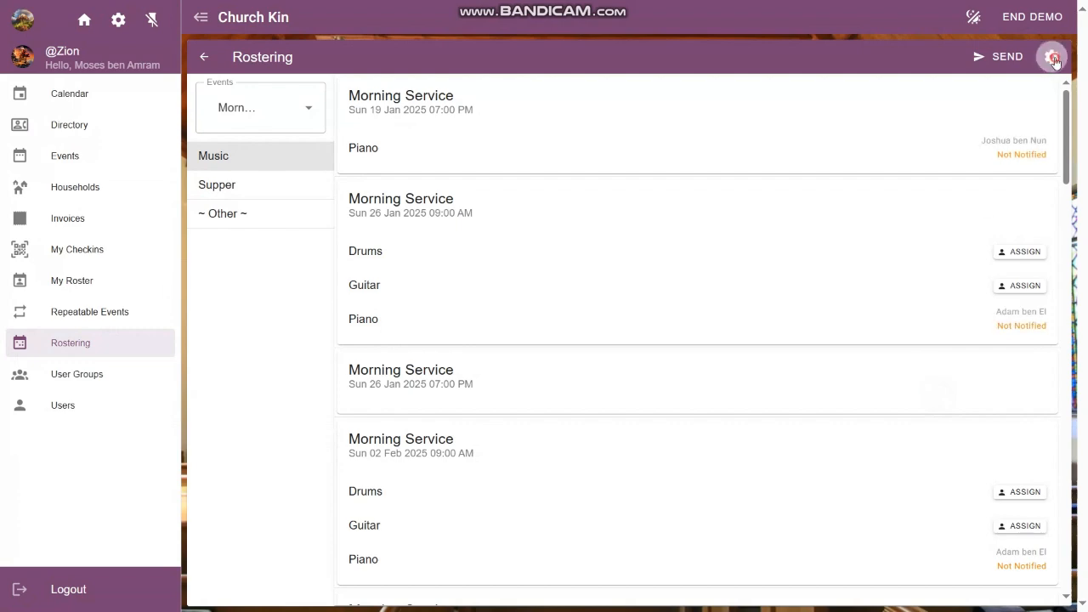
# Step: Preview the printable Morning Service Music roster ending 28 February 2025 with the fourth listed user selected, and close it without generating
pyautogui.click(1052, 56)
pyautogui.click(935, 222)
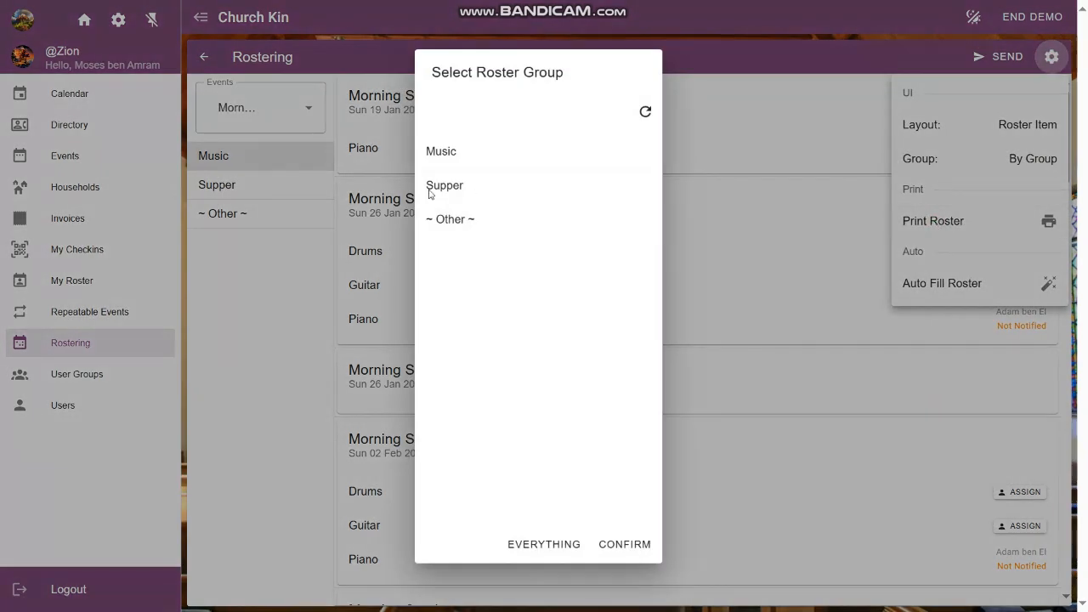
pyautogui.click(442, 153)
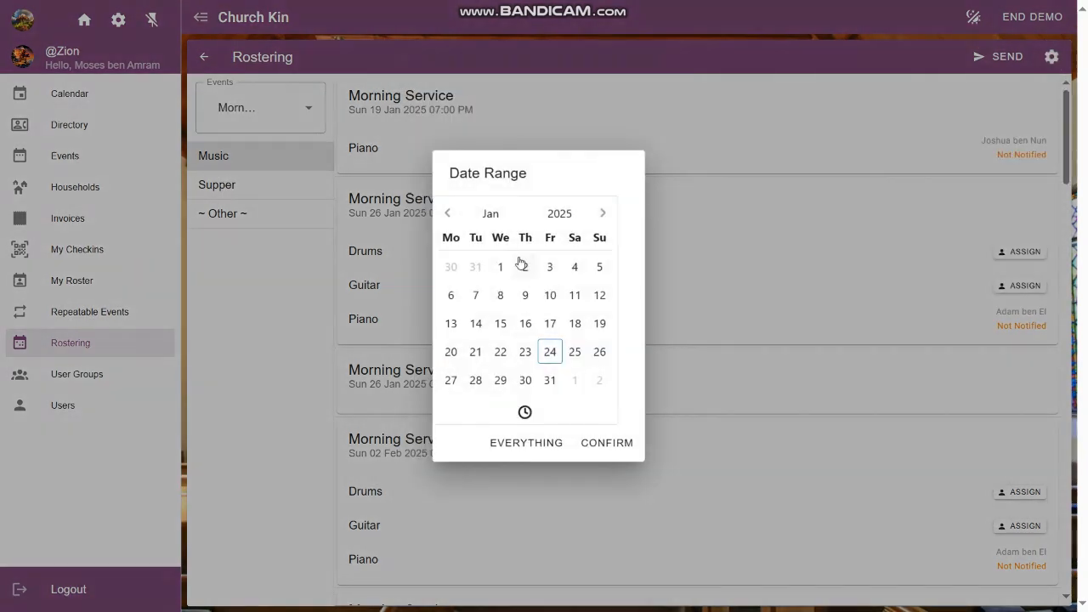
pyautogui.click(603, 214)
pyautogui.click(550, 380)
pyautogui.click(597, 443)
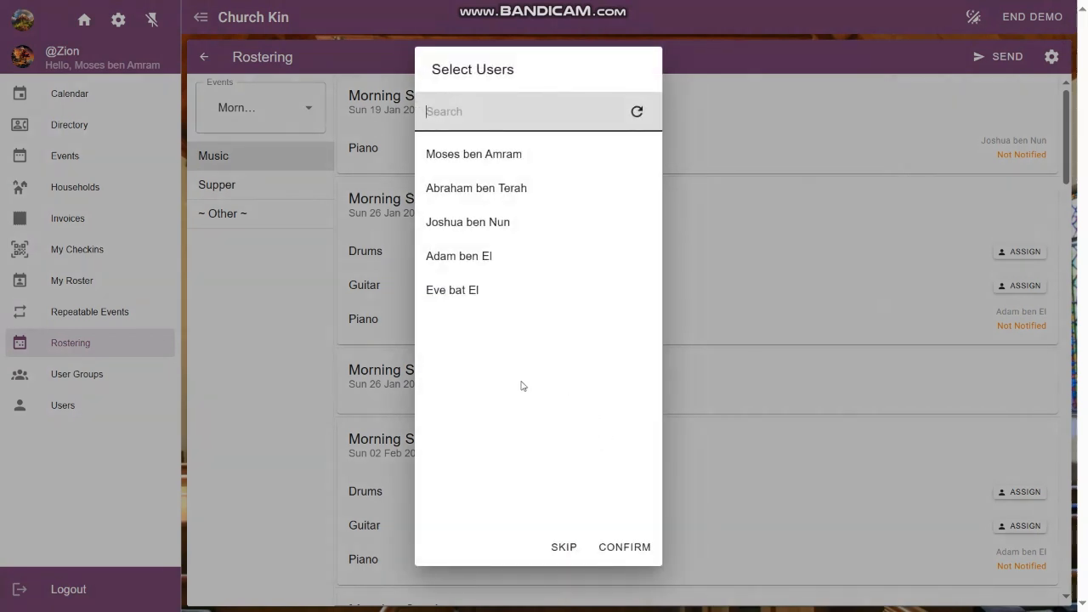
pyautogui.click(475, 260)
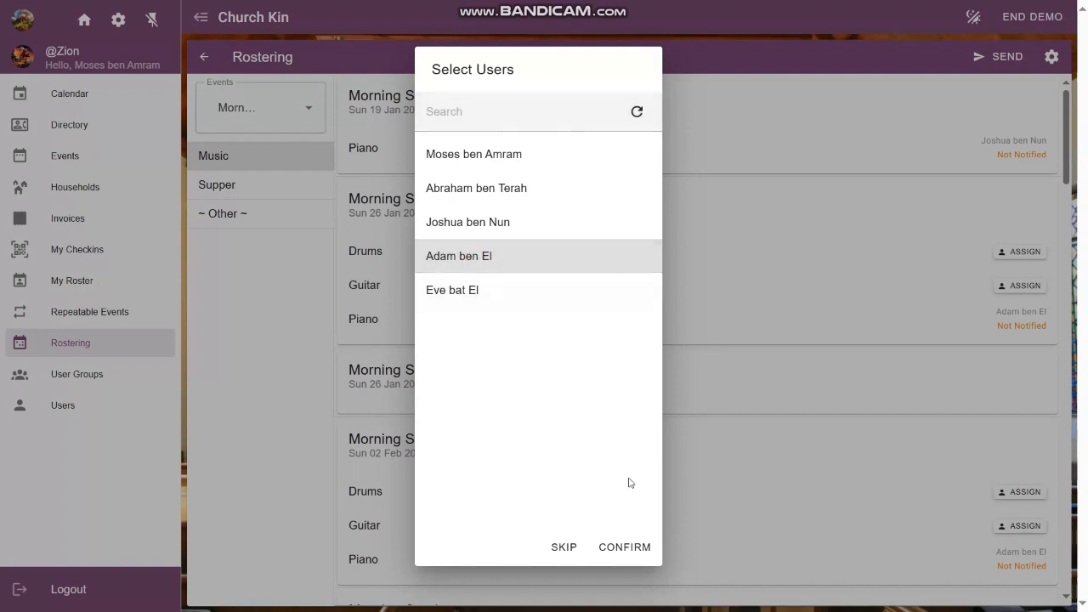
pyautogui.click(623, 547)
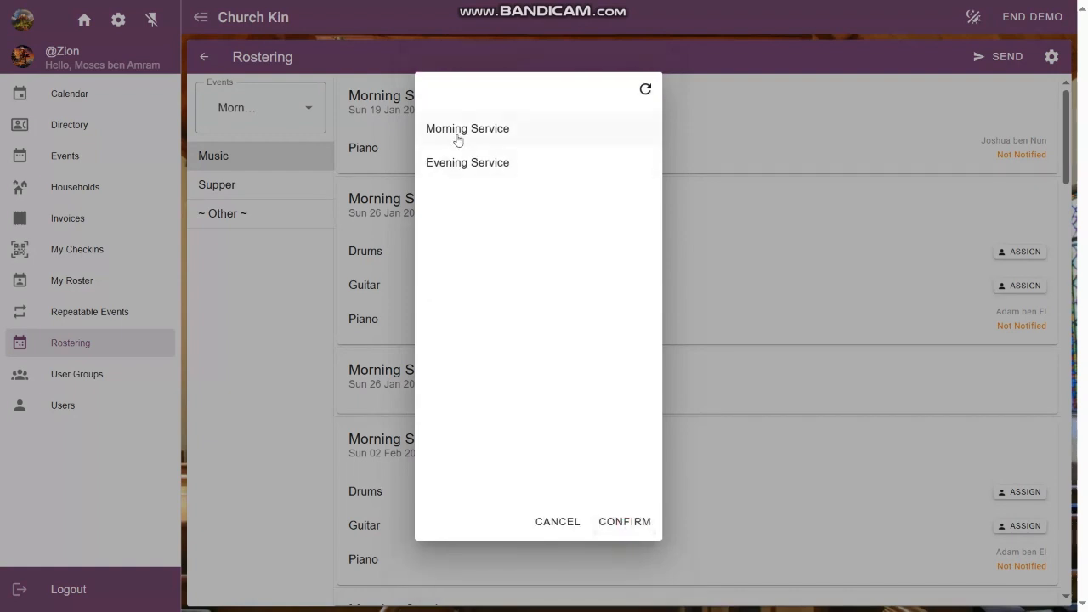
pyautogui.click(454, 138)
pyautogui.click(622, 519)
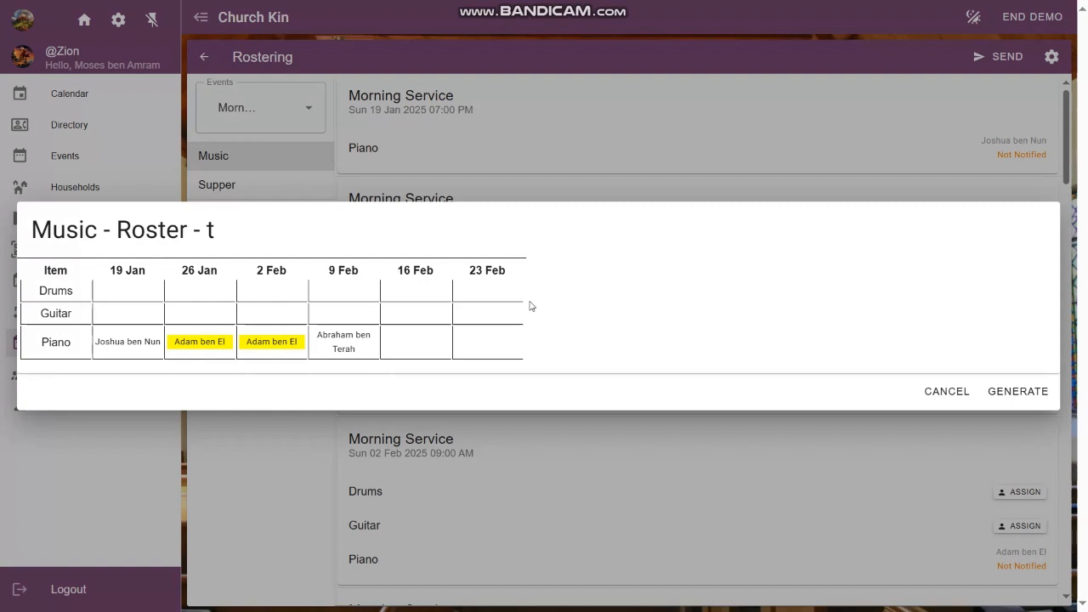
pyautogui.click(935, 395)
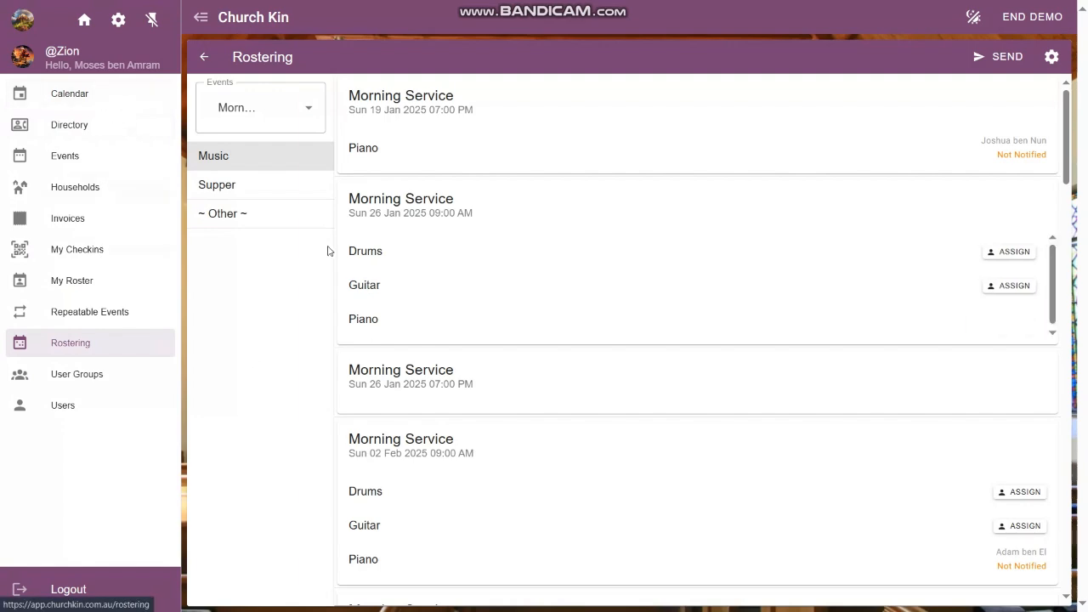
# Step: Open the 6:00 pm Evening Service on 26 January 2025 from the calendar and review its roster by group
pyautogui.click(106, 103)
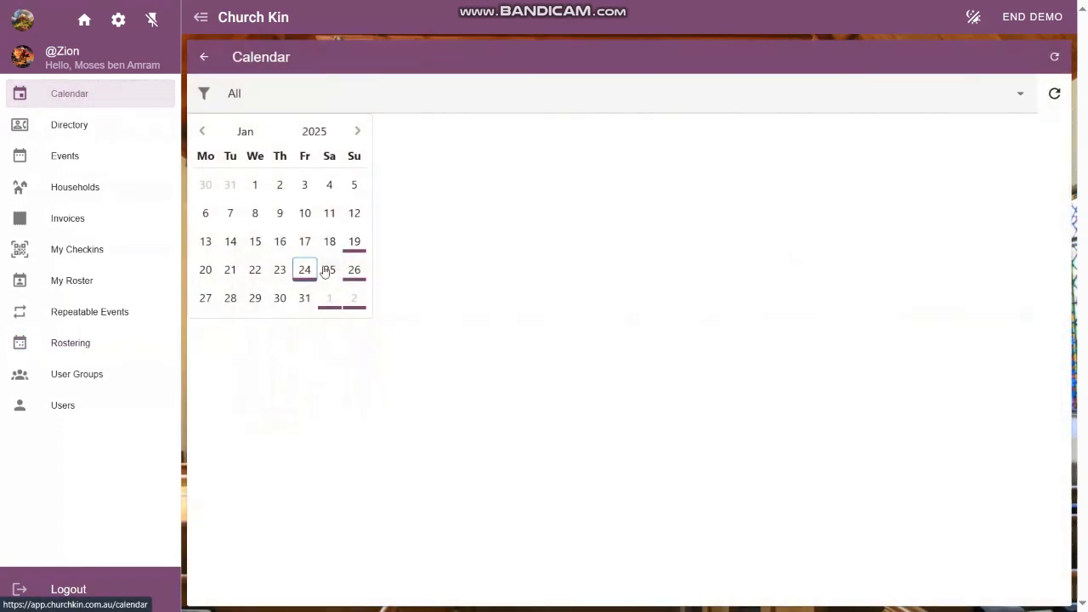
pyautogui.click(352, 270)
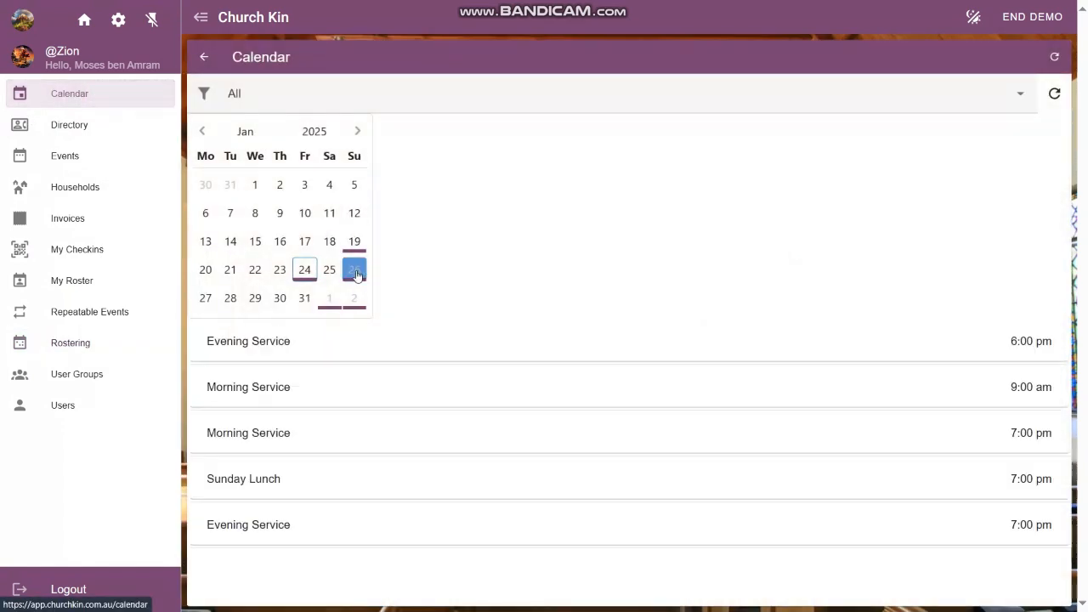
pyautogui.click(377, 351)
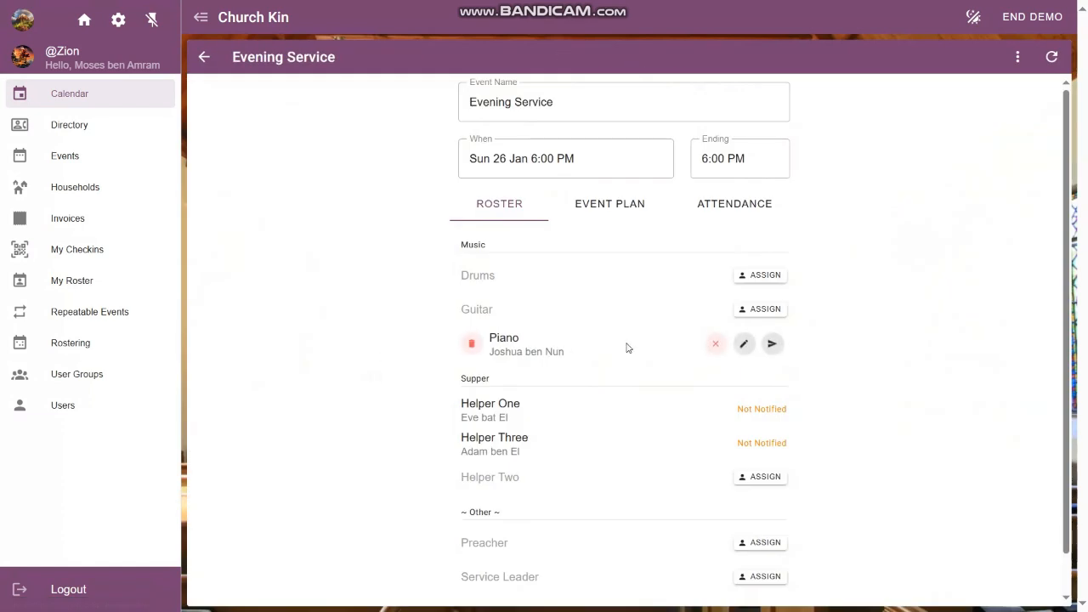
pyautogui.scroll(-1, 651, 402)
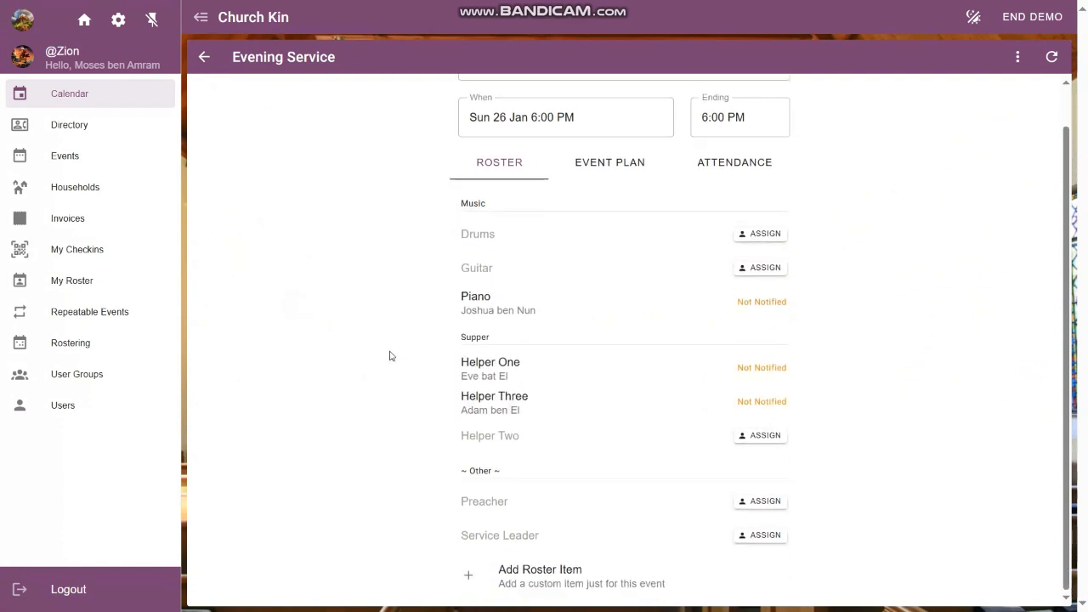
# Step: Return to Rostering and look at the layout, grouping, print and auto-fill options without changing them
pyautogui.click(90, 344)
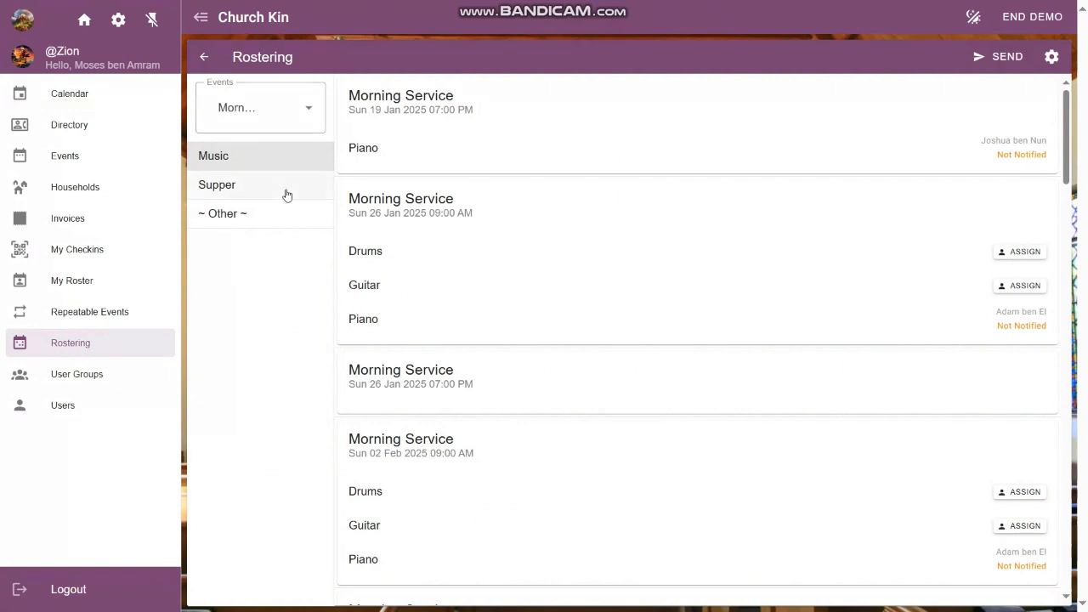
pyautogui.click(1051, 56)
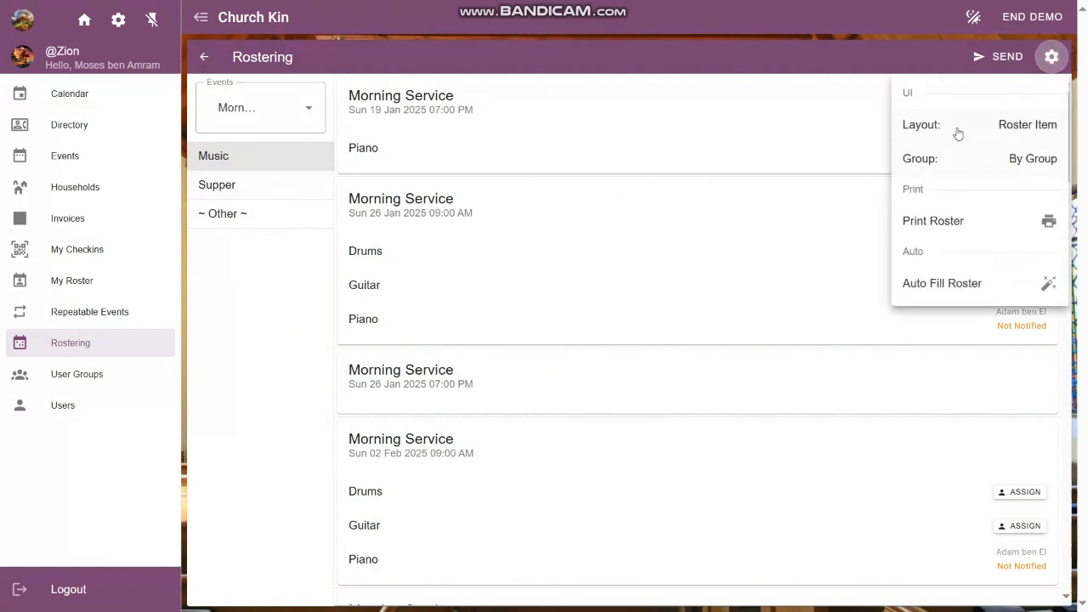
pyautogui.click(731, 60)
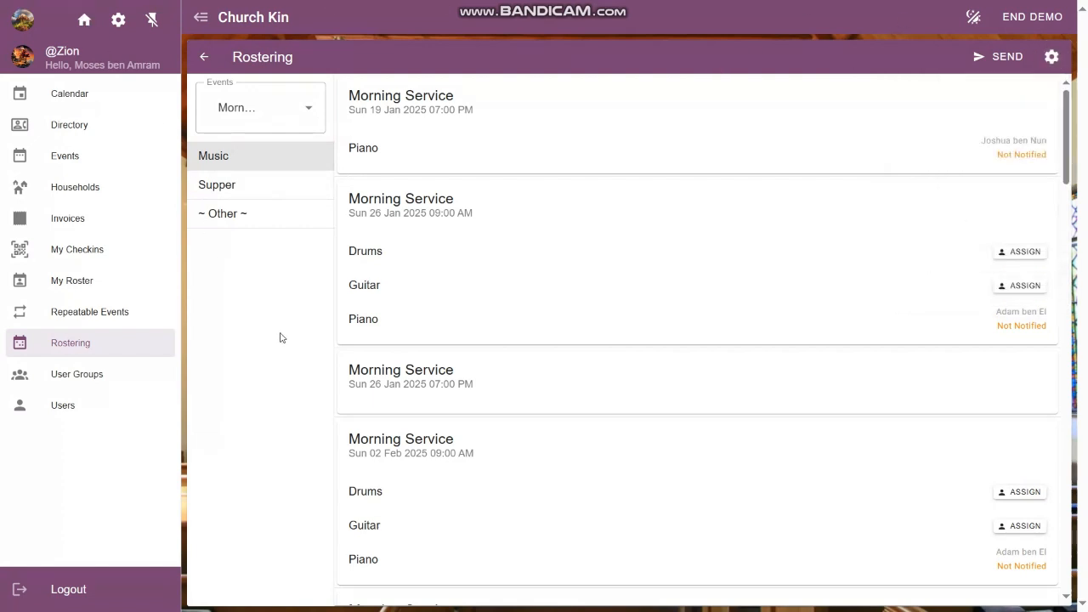